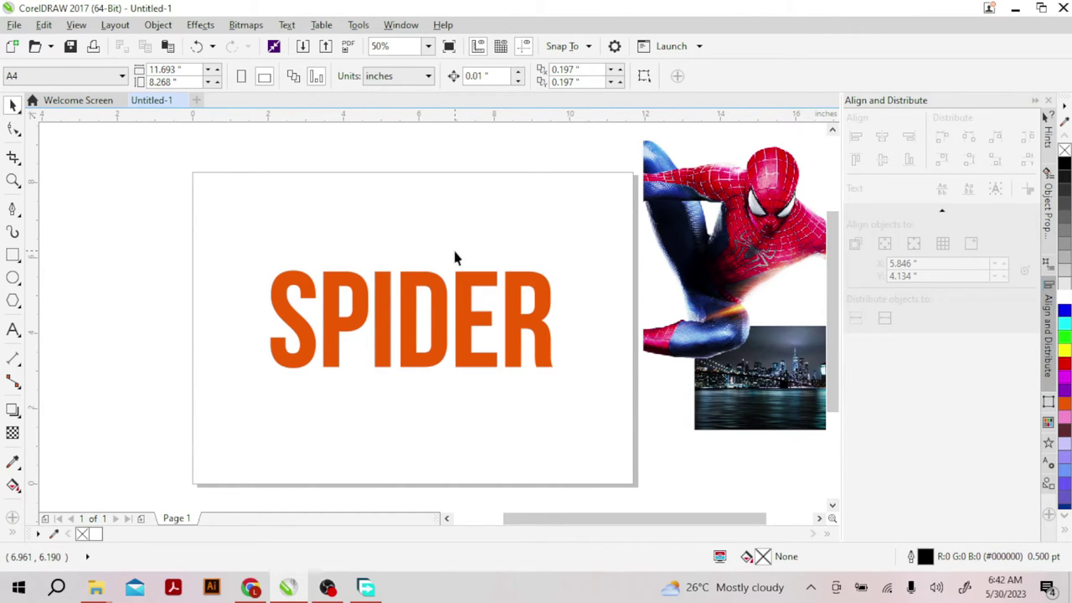
# Delete the final letter of the SPIDER text and retype it as R.
pyautogui.doubleClick(438, 335)
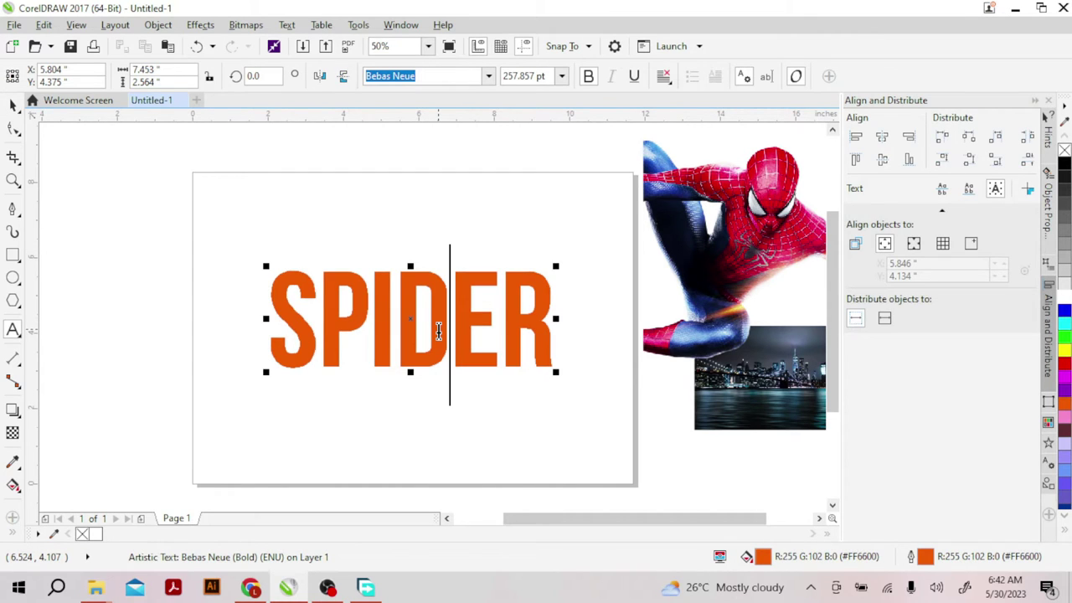
pyautogui.moveTo(319, 327); pyautogui.dragTo(532, 350)
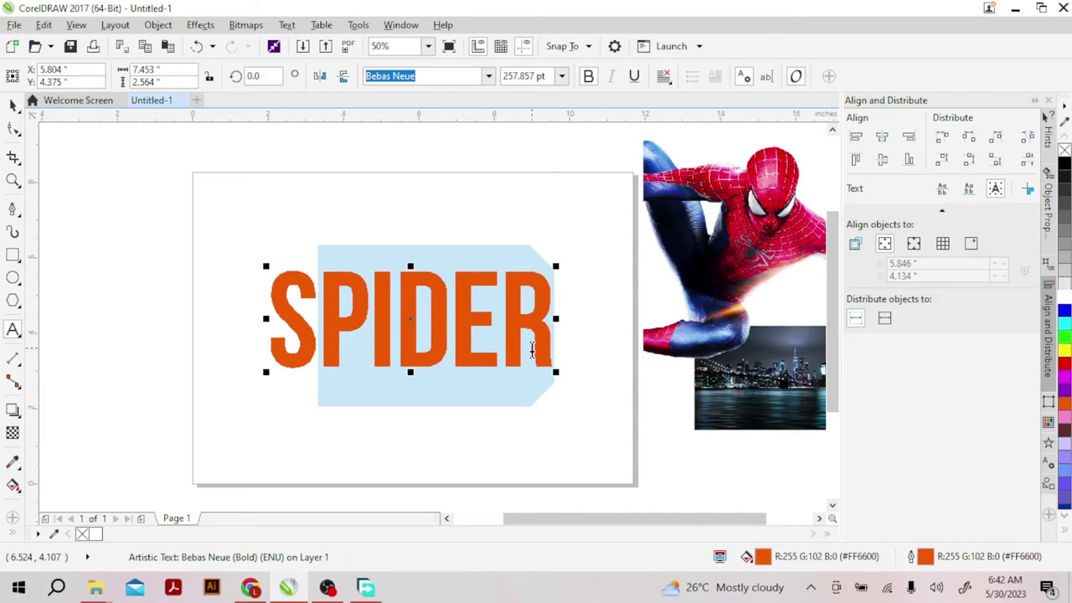
pyautogui.click(531, 350)
pyautogui.press('BackSpace')
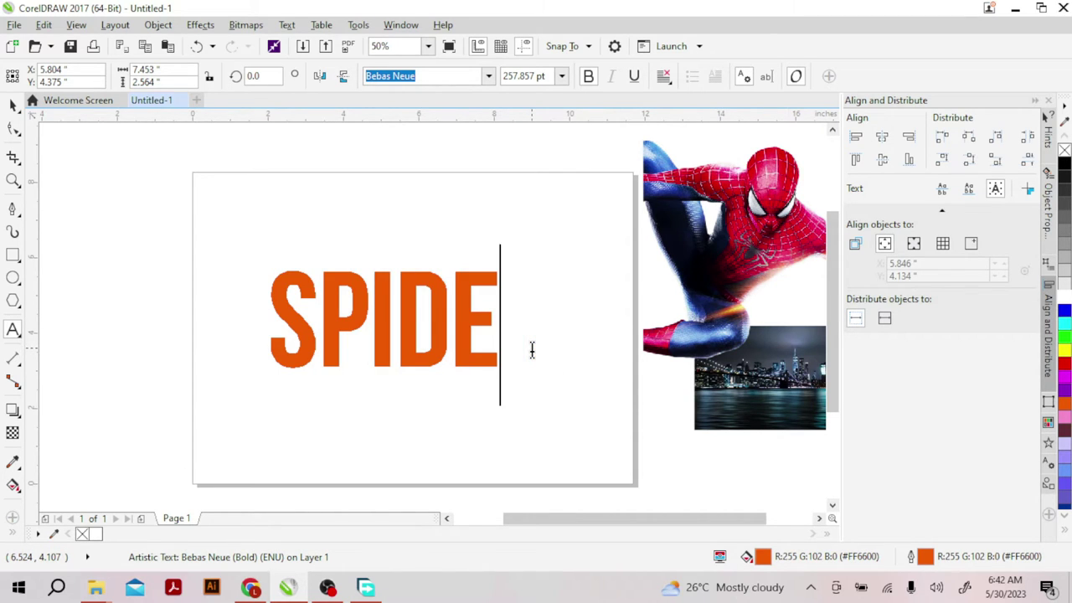
pyautogui.write('R')
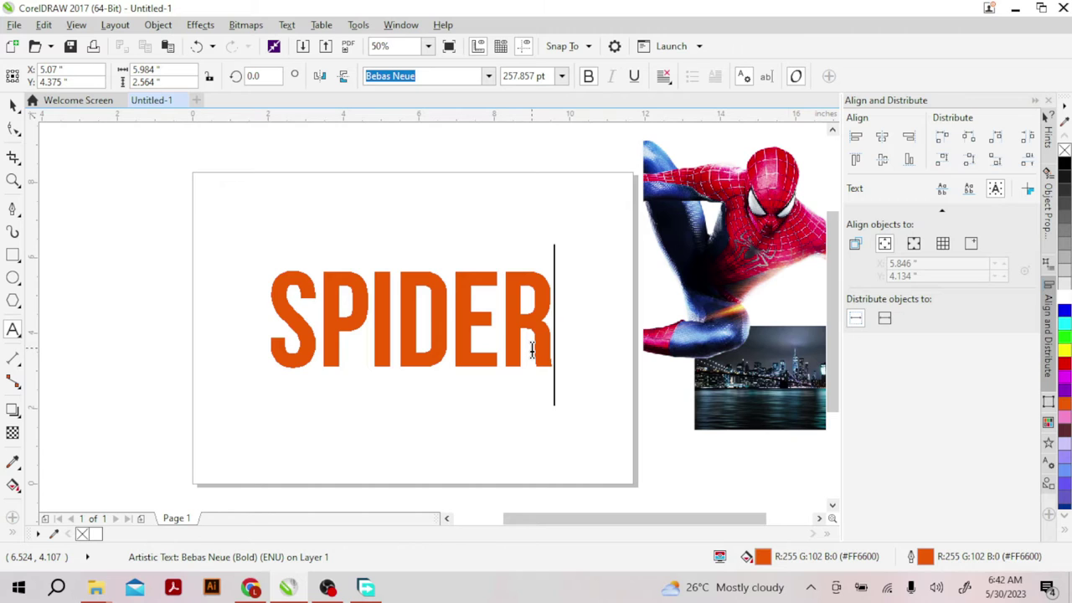
# Move the Spider-Man image and the night skyline image so both sit just outside the page's right edge.
pyautogui.moveTo(681, 517); pyautogui.dragTo(704, 518)
pyautogui.click(13, 104)
pyautogui.moveTo(666, 280)
pyautogui.mouseDown()
pyautogui.moveTo(670, 270)
pyautogui.moveTo(558, 282)
pyautogui.mouseUp()
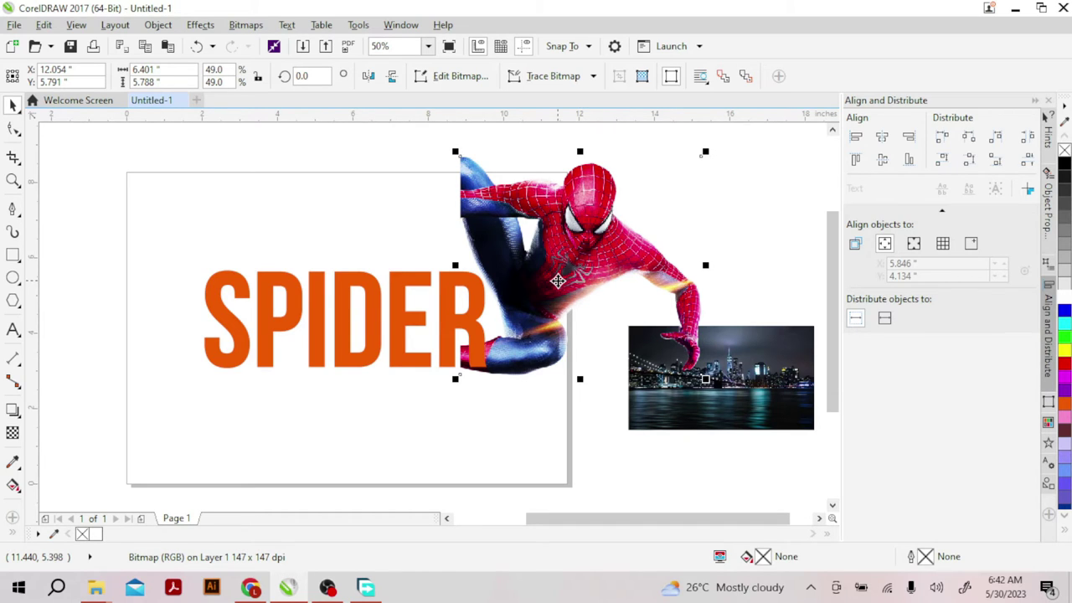
pyautogui.moveTo(557, 281); pyautogui.dragTo(626, 253)
pyautogui.click(698, 425)
pyautogui.moveTo(692, 434); pyautogui.dragTo(625, 450)
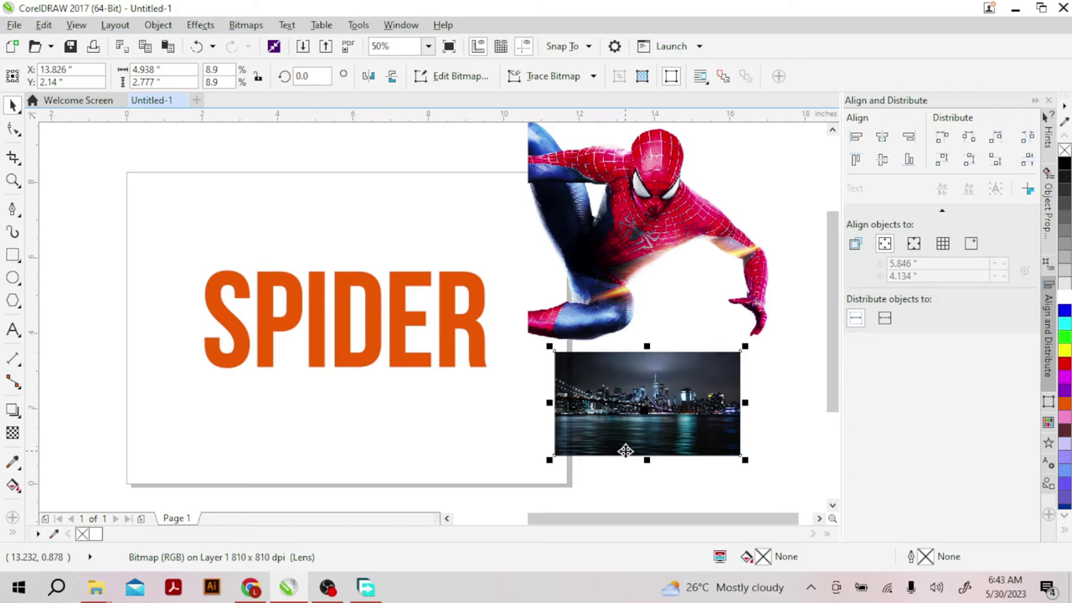
pyautogui.moveTo(626, 451); pyautogui.dragTo(672, 436)
pyautogui.moveTo(635, 246); pyautogui.dragTo(709, 247)
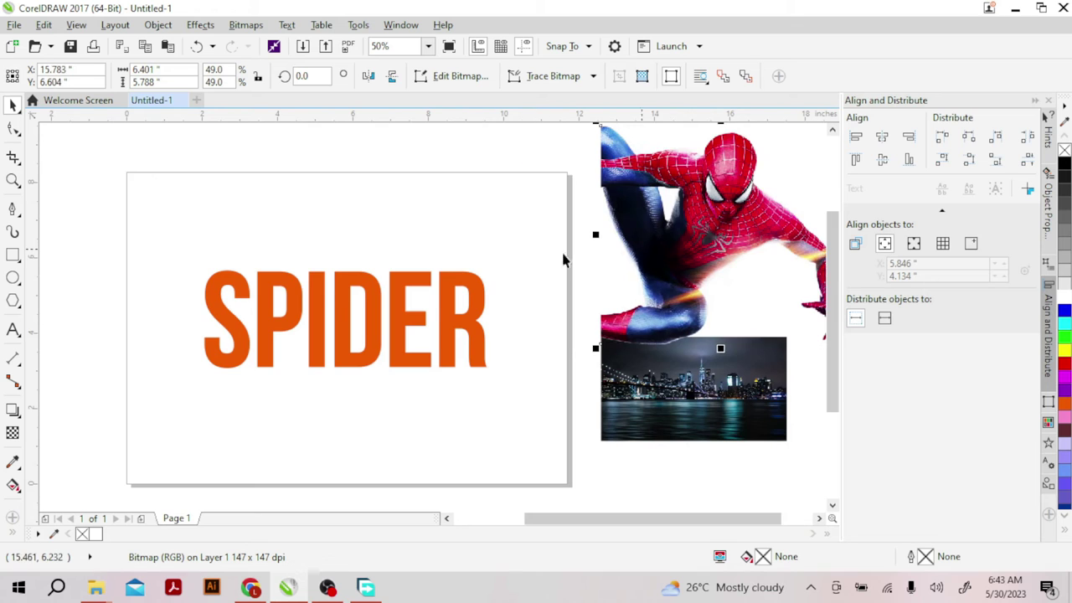
pyautogui.click(509, 278)
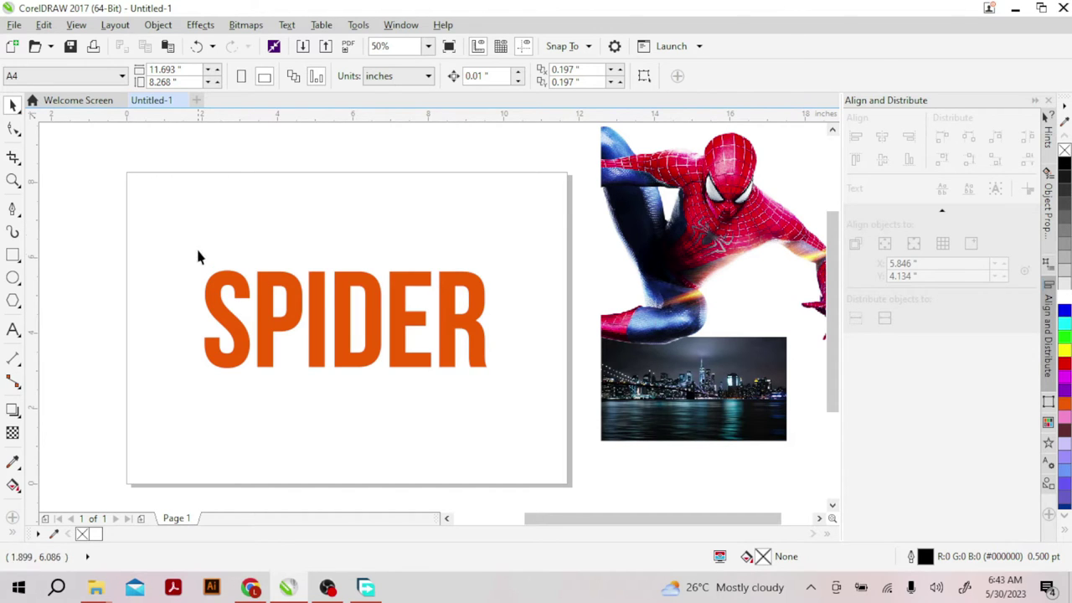
# Add a page-sized rectangle behind the SPIDER text and give it an elliptical fountain fill.
pyautogui.doubleClick(13, 255)
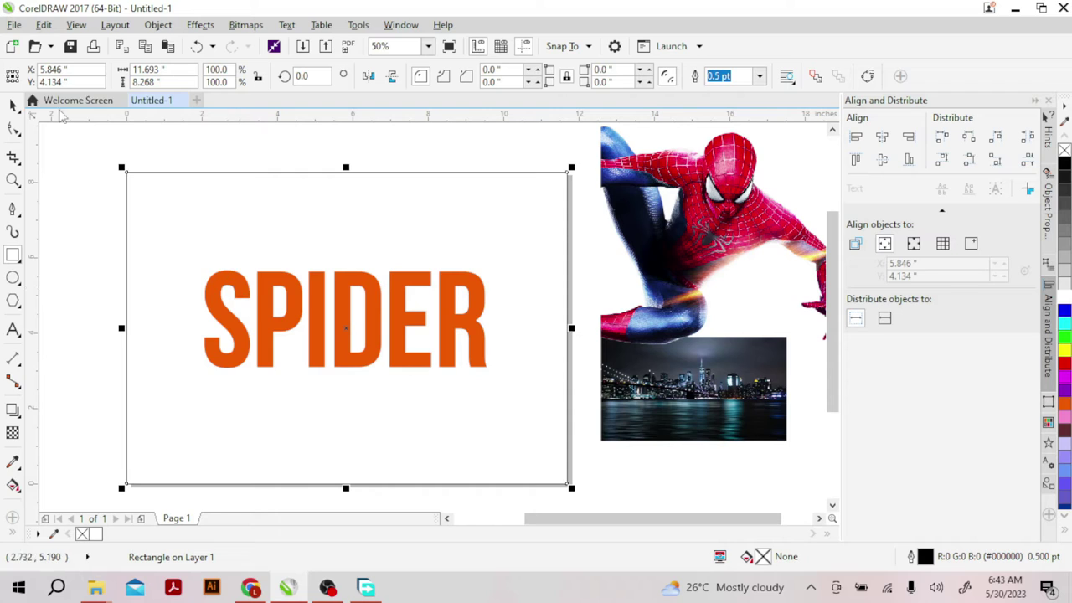
pyautogui.click(12, 104)
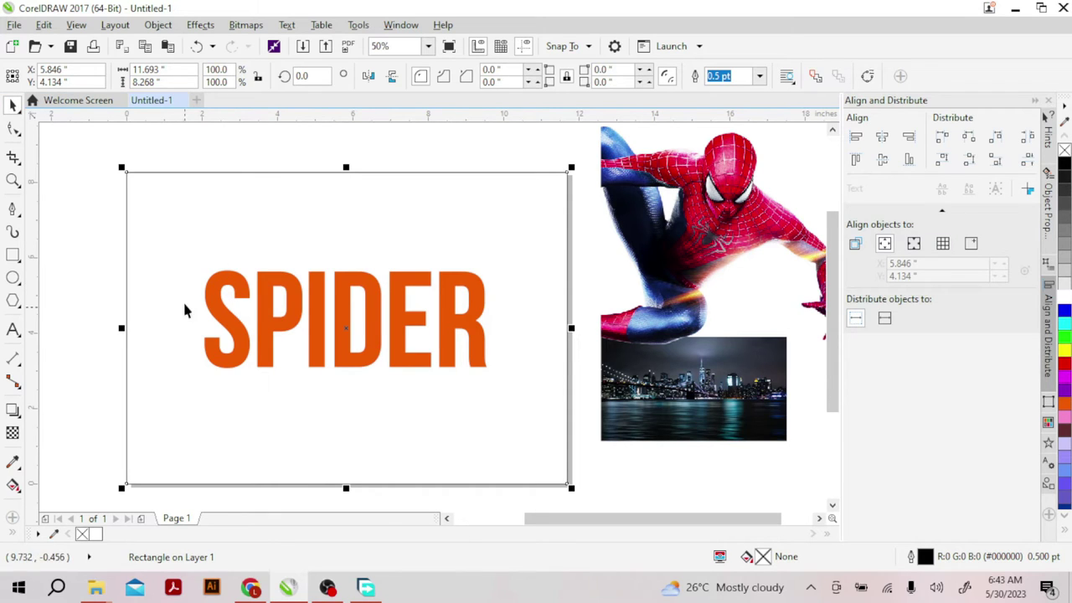
pyautogui.click(13, 485)
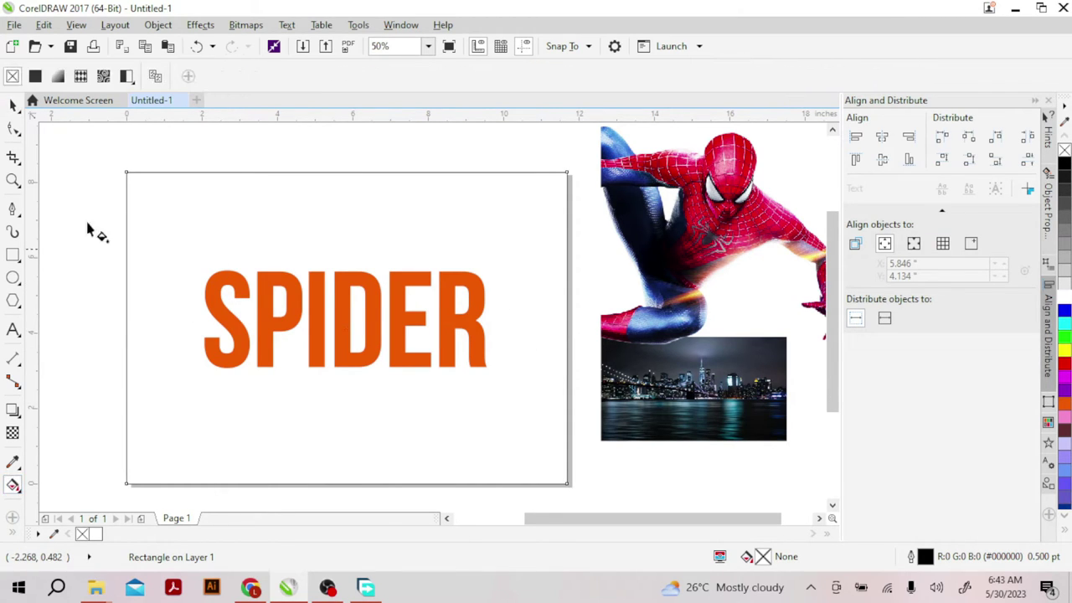
pyautogui.click(59, 77)
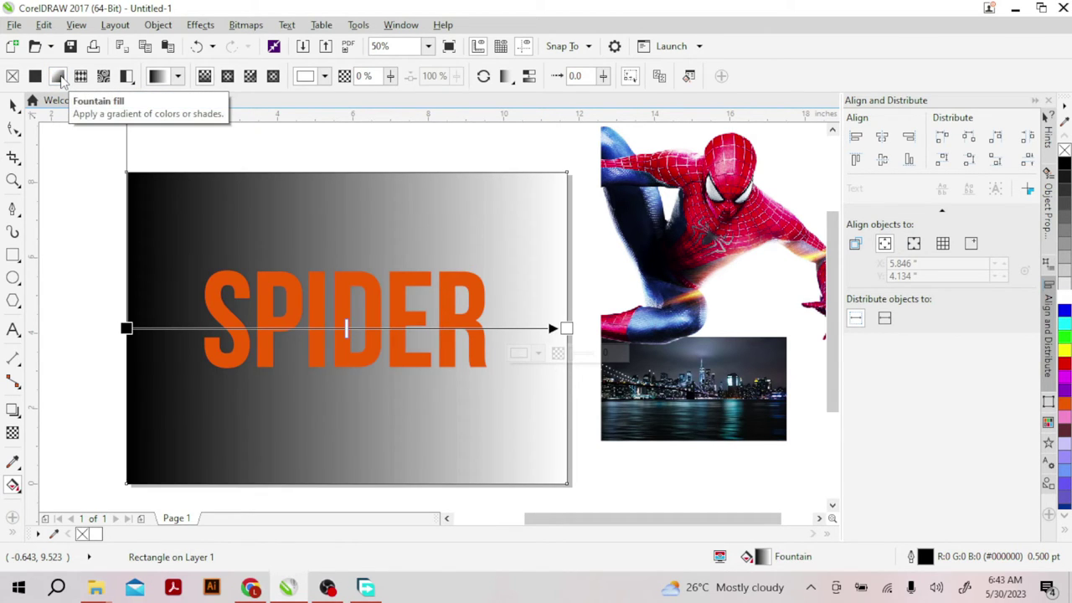
pyautogui.click(228, 76)
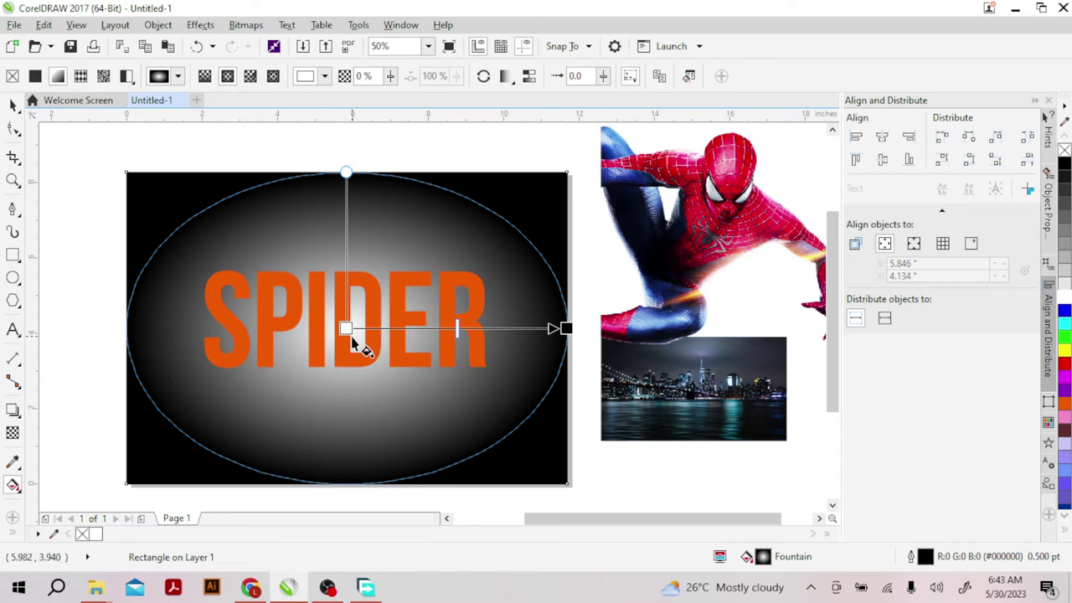
# Set the outer colour of the rectangle's elliptical gradient to dark red #BD0707.
pyautogui.click(565, 328)
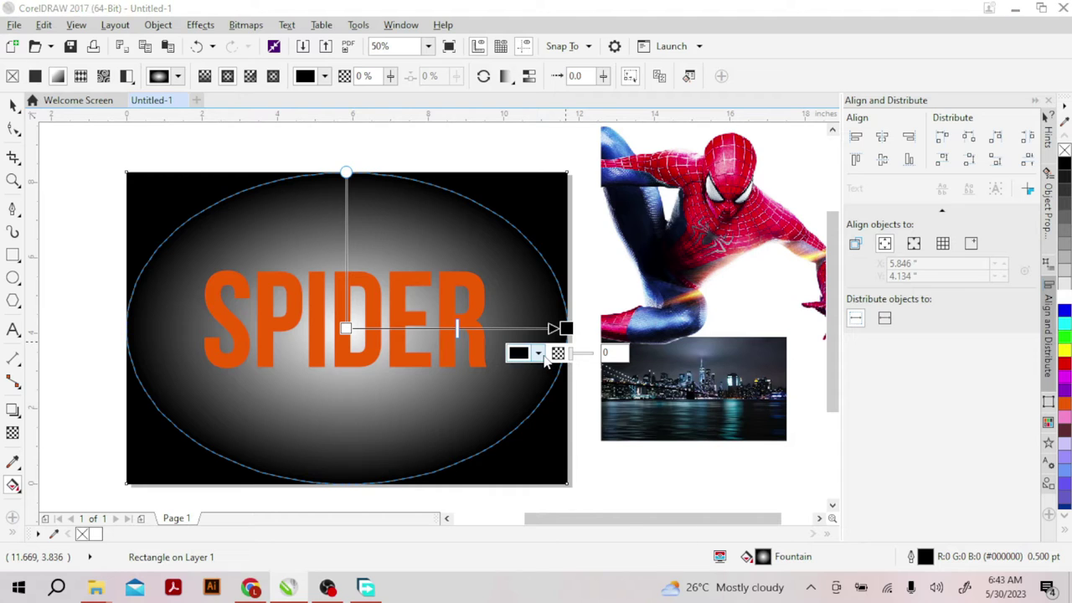
pyautogui.click(539, 353)
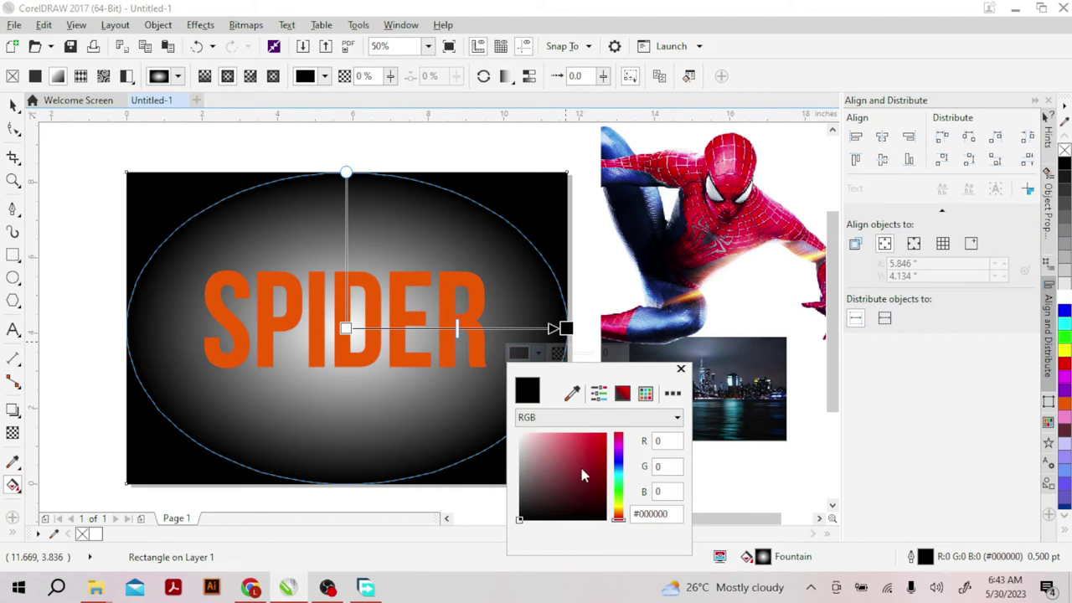
pyautogui.click(602, 447)
pyautogui.moveTo(605, 451); pyautogui.dragTo(602, 455)
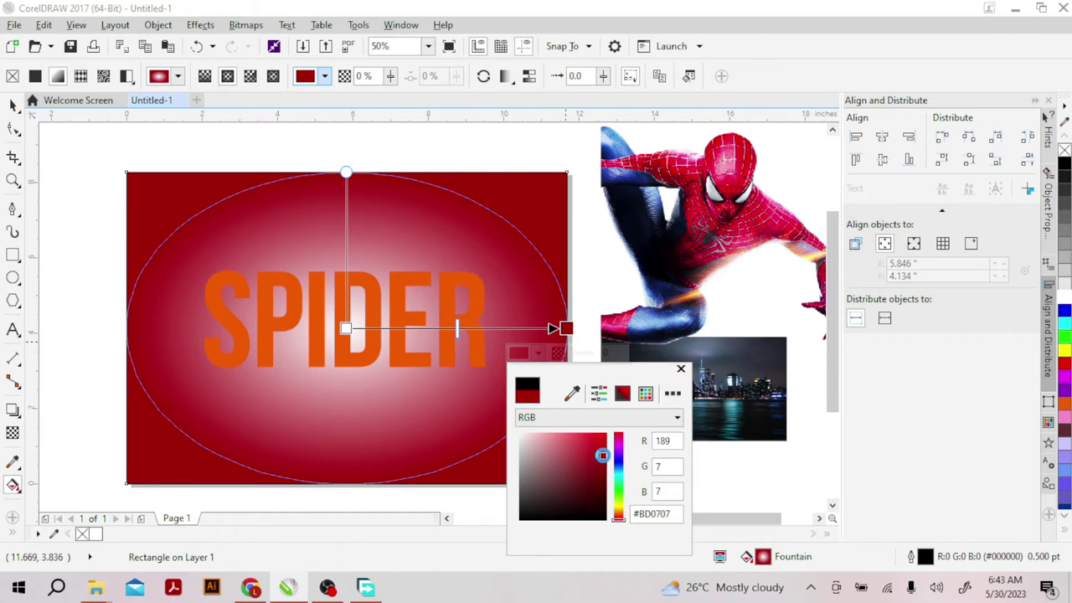
# Set the gradient's centre colour to #FF0A0A and extend its outer end slightly beyond the rectangle's right edge.
pyautogui.click(346, 329)
pyautogui.click(346, 329)
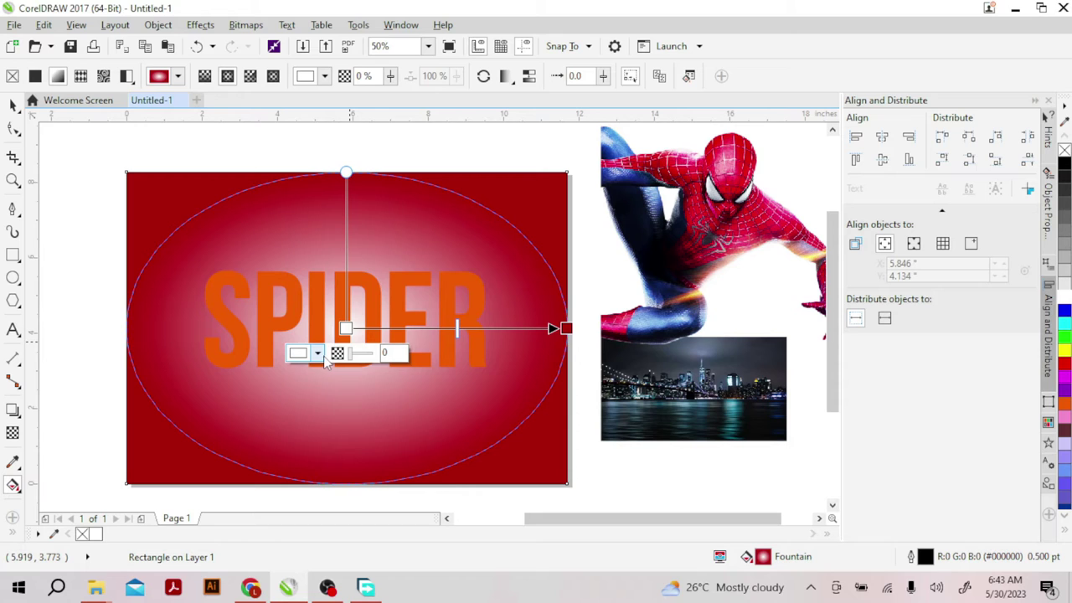
pyautogui.click(318, 354)
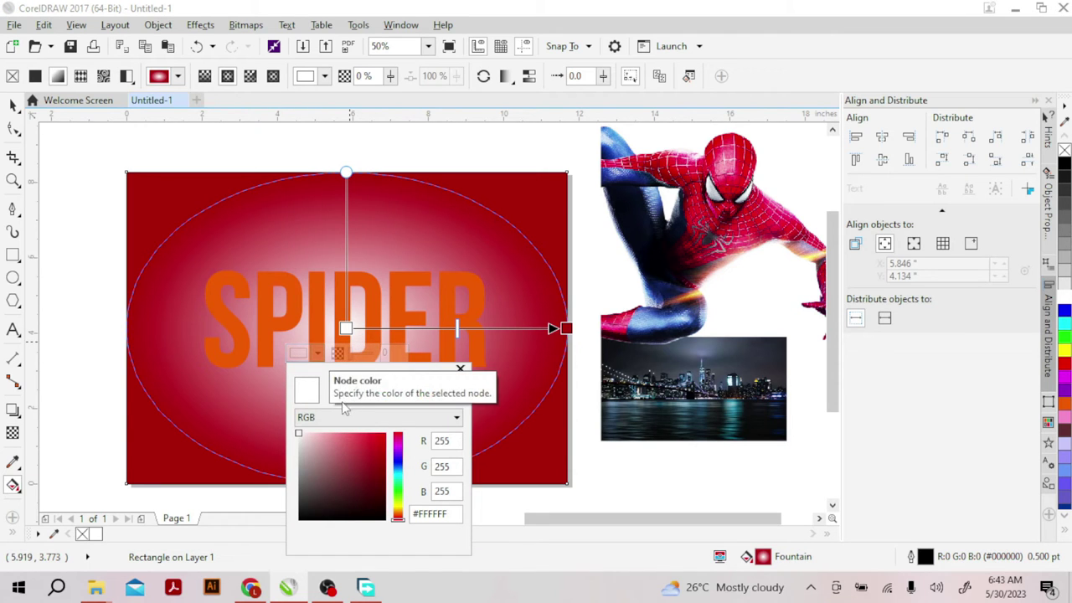
pyautogui.moveTo(379, 452); pyautogui.dragTo(383, 418)
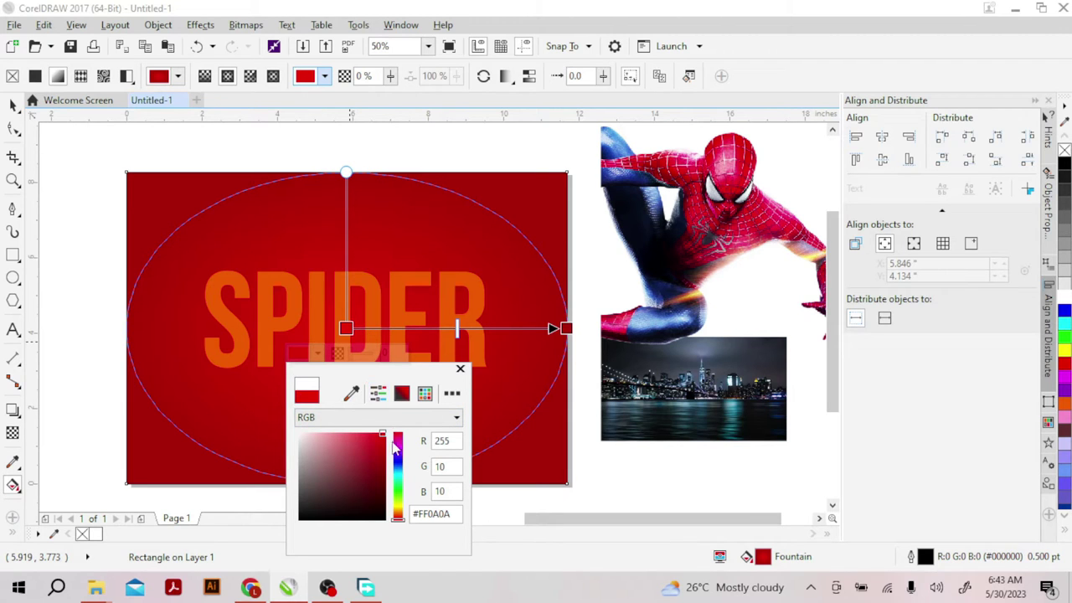
pyautogui.click(562, 327)
pyautogui.moveTo(557, 327); pyautogui.dragTo(584, 325)
# Remove the outline from the red gradient rectangle by setting its outline width to None.
pyautogui.click(12, 105)
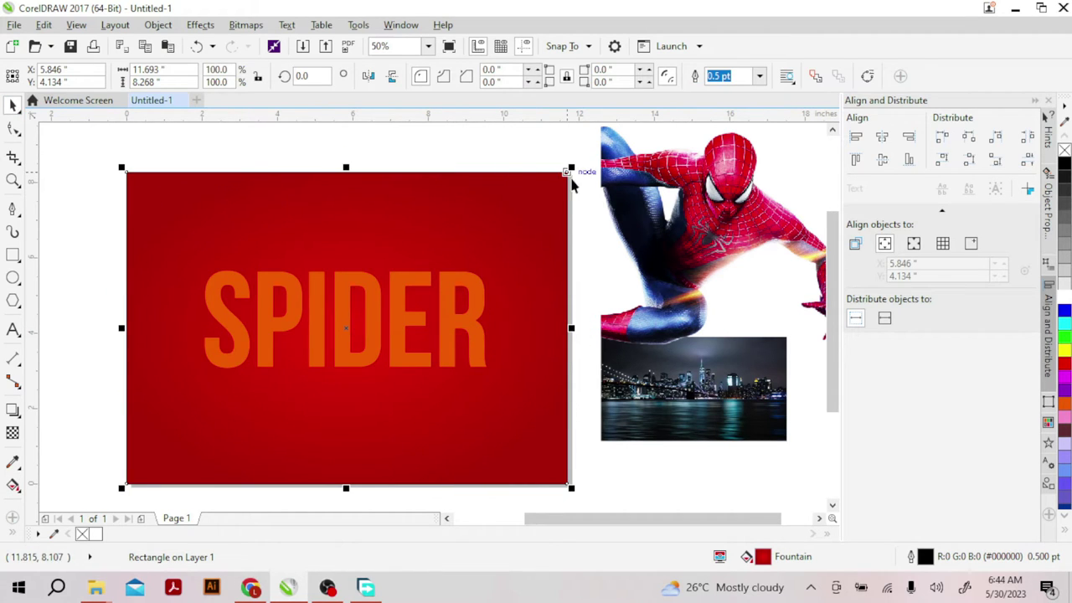
pyautogui.click(760, 76)
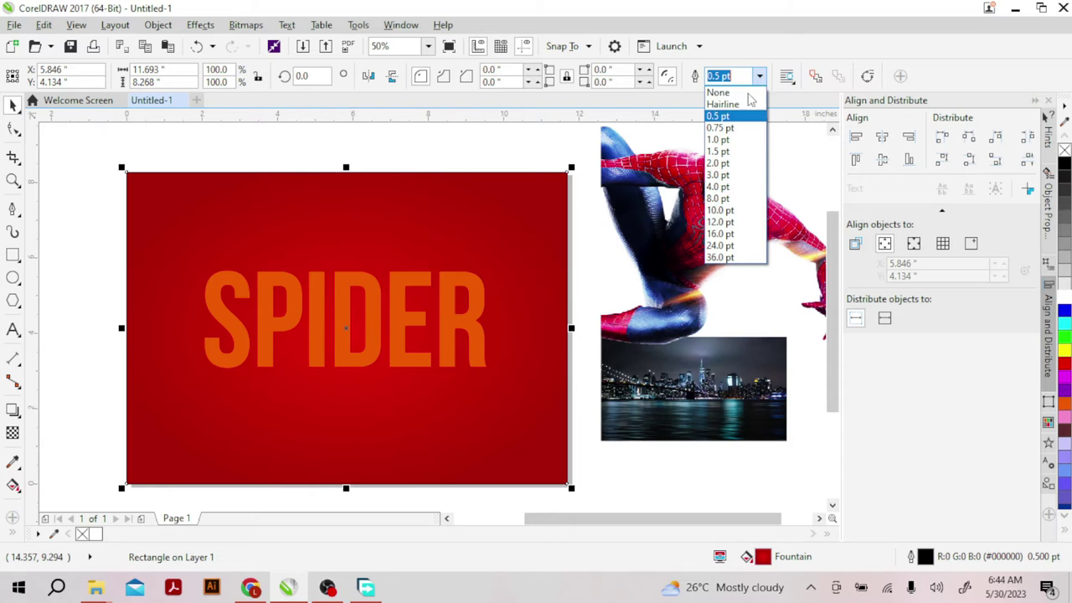
pyautogui.click(722, 89)
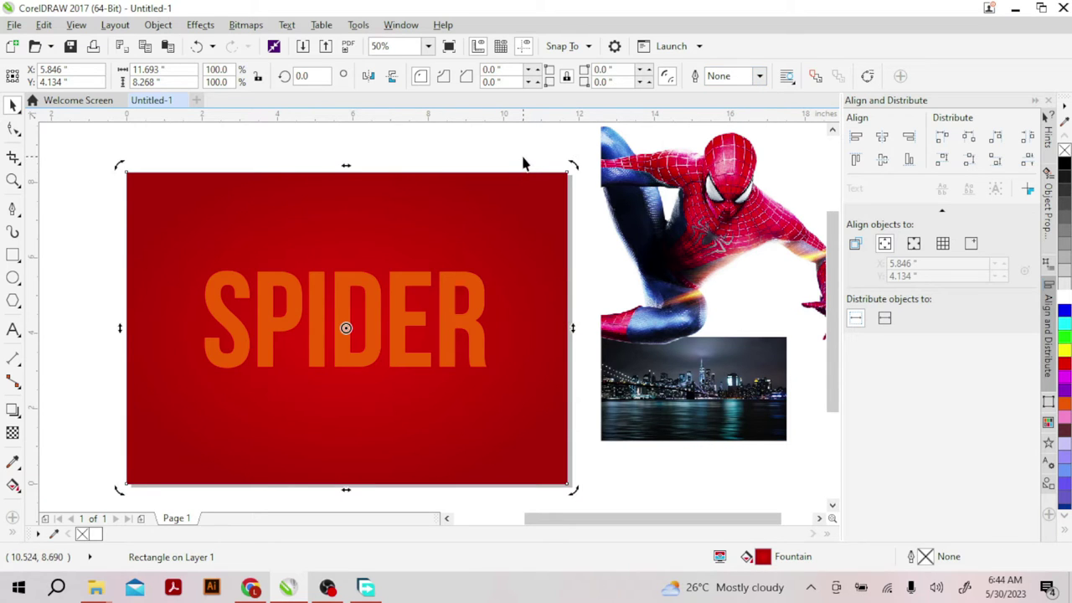
pyautogui.click(524, 162)
# Fill the SPIDER text with white and set it to No Outline.
pyautogui.click(398, 323)
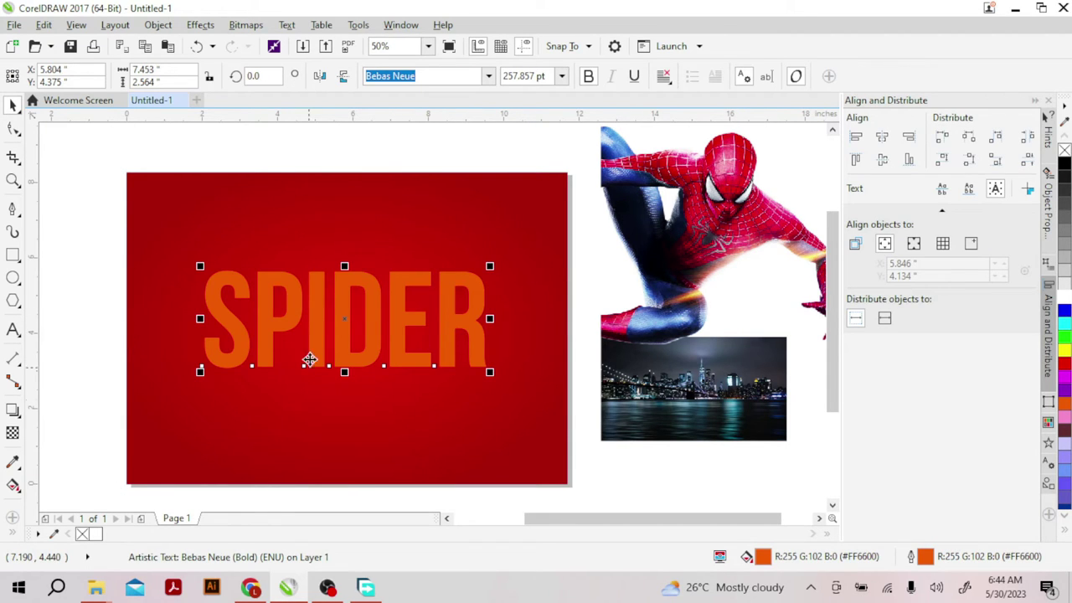
pyautogui.click(94, 534)
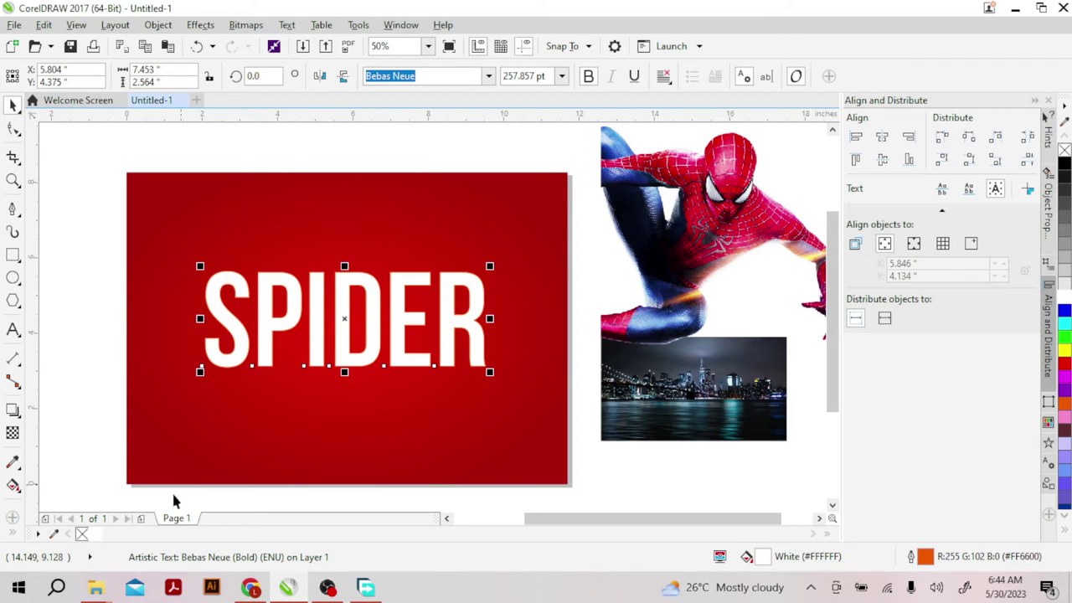
pyautogui.click(14, 534)
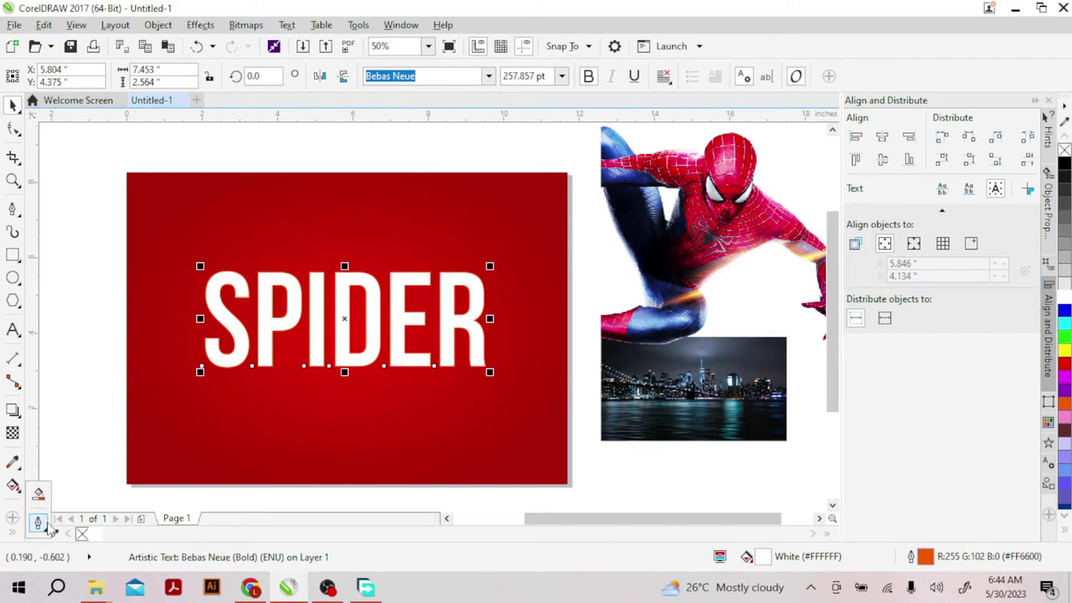
pyautogui.click(38, 523)
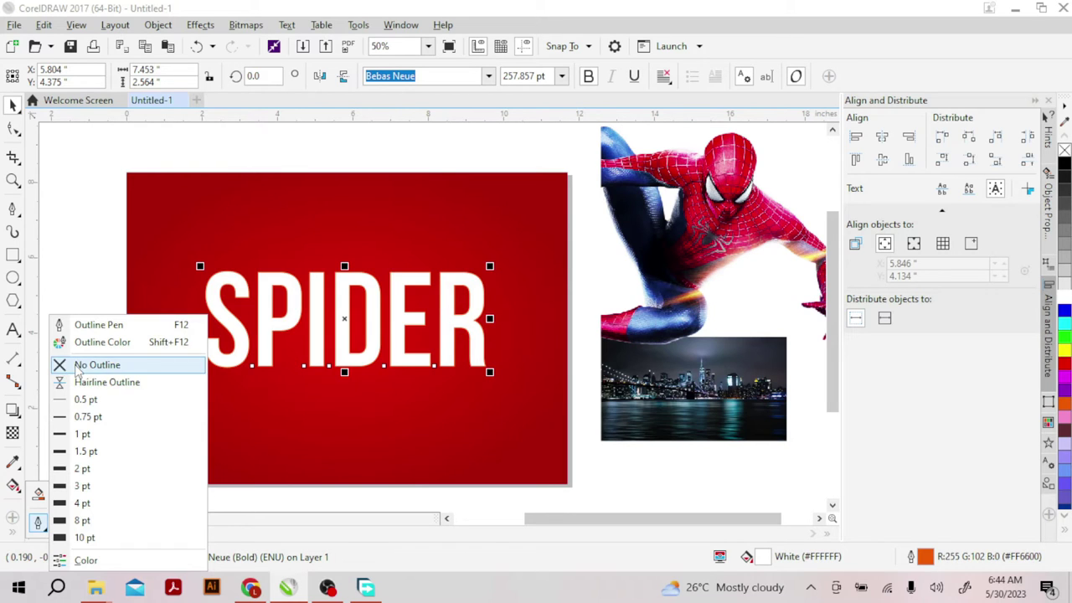
pyautogui.click(77, 366)
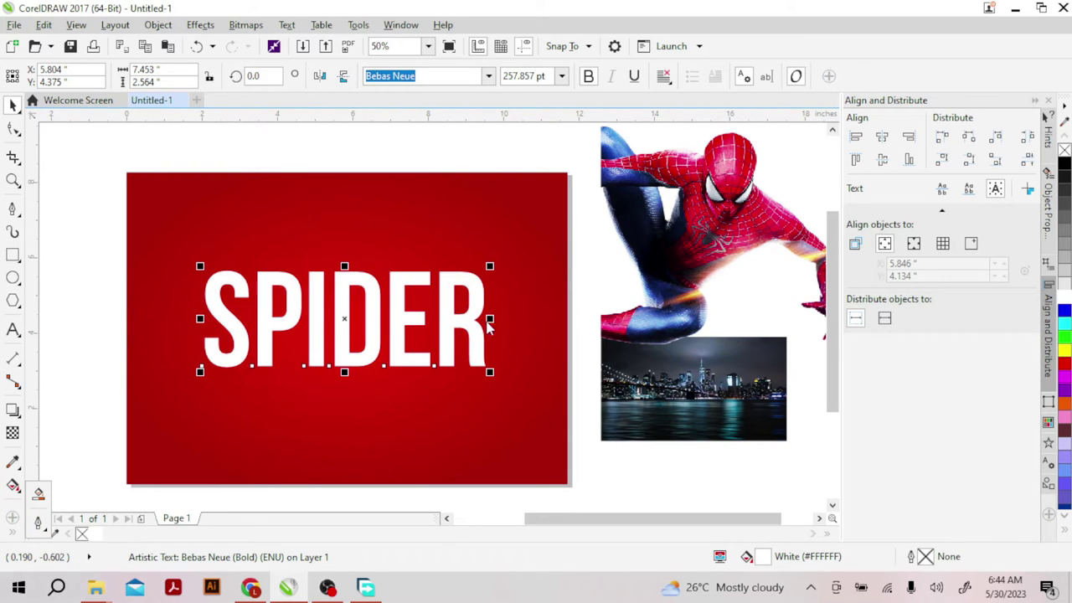
# PowerClip the Spider-Man image inside the SPIDER text.
pyautogui.moveTo(732, 216); pyautogui.dragTo(670, 232)
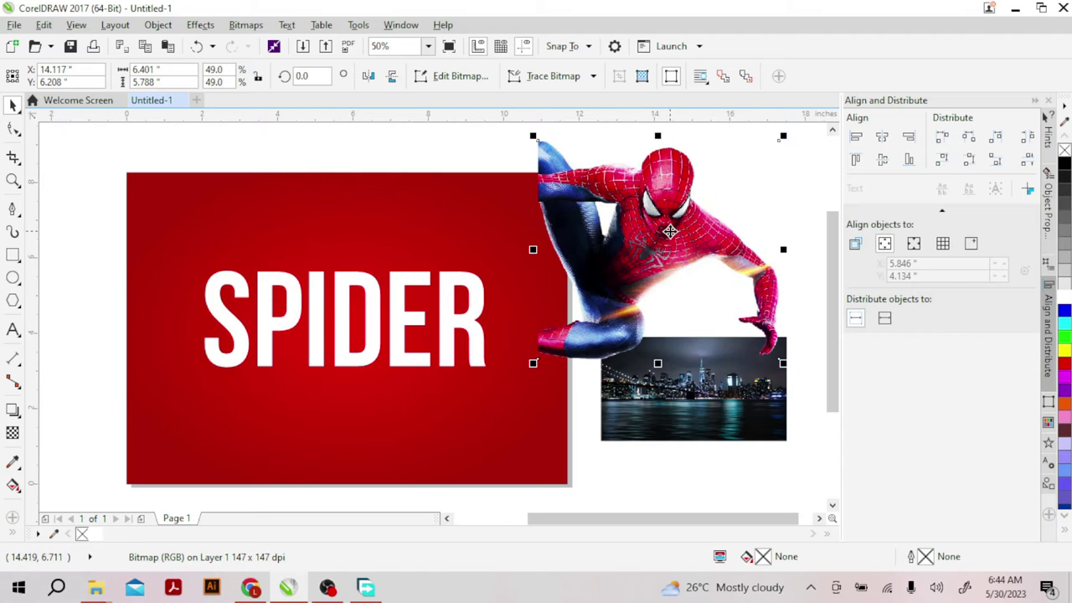
pyautogui.rightClick(670, 232)
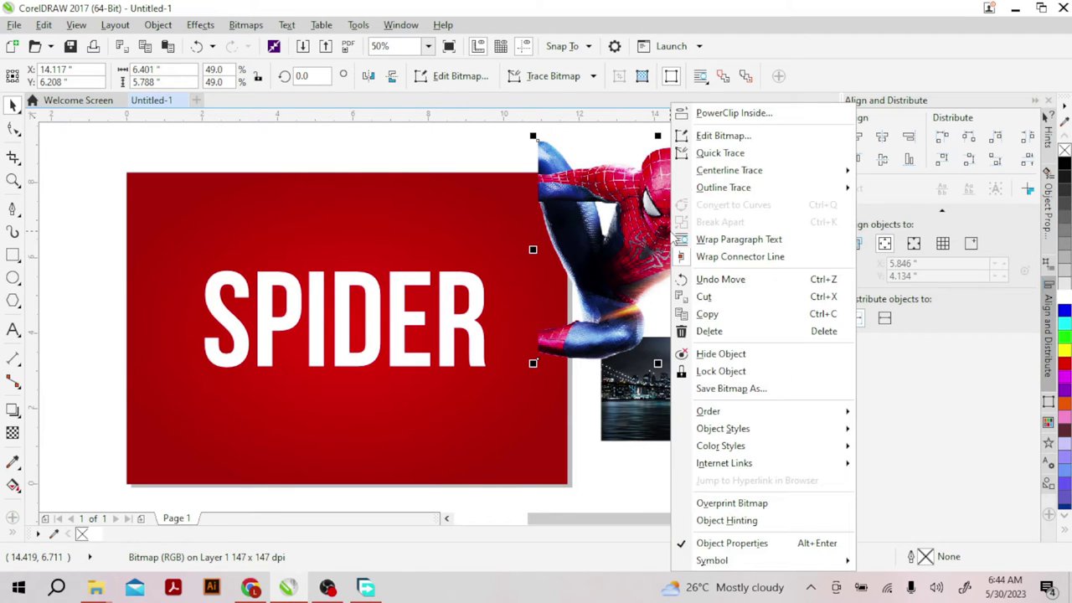
pyautogui.click(733, 114)
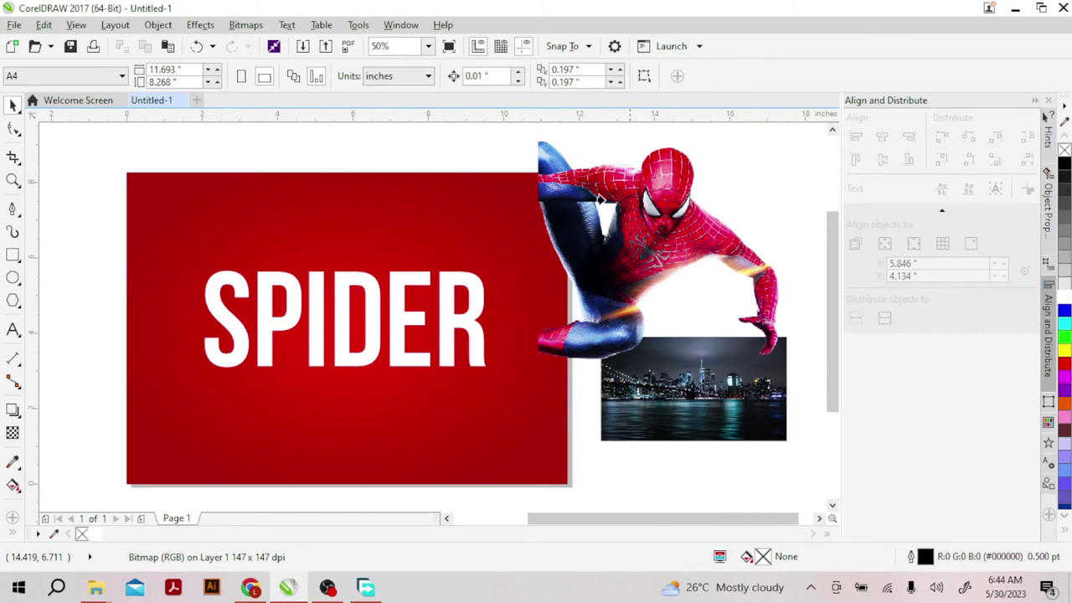
pyautogui.click(334, 311)
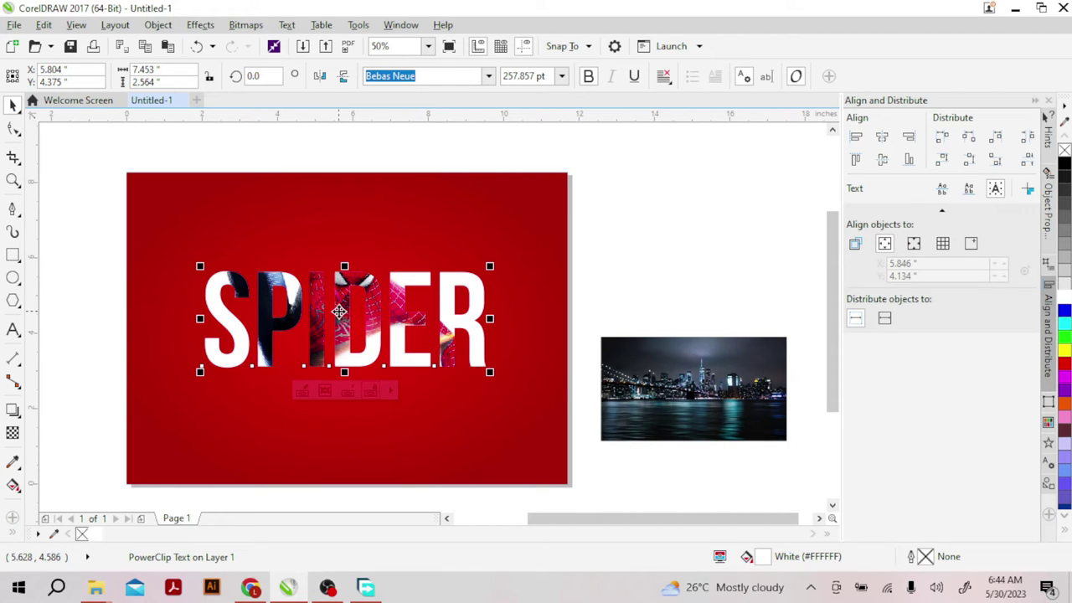
# Edit the PowerClip contents and shift the Spider-Man image slightly right and down within the SPIDER lettering.
pyautogui.click(303, 391)
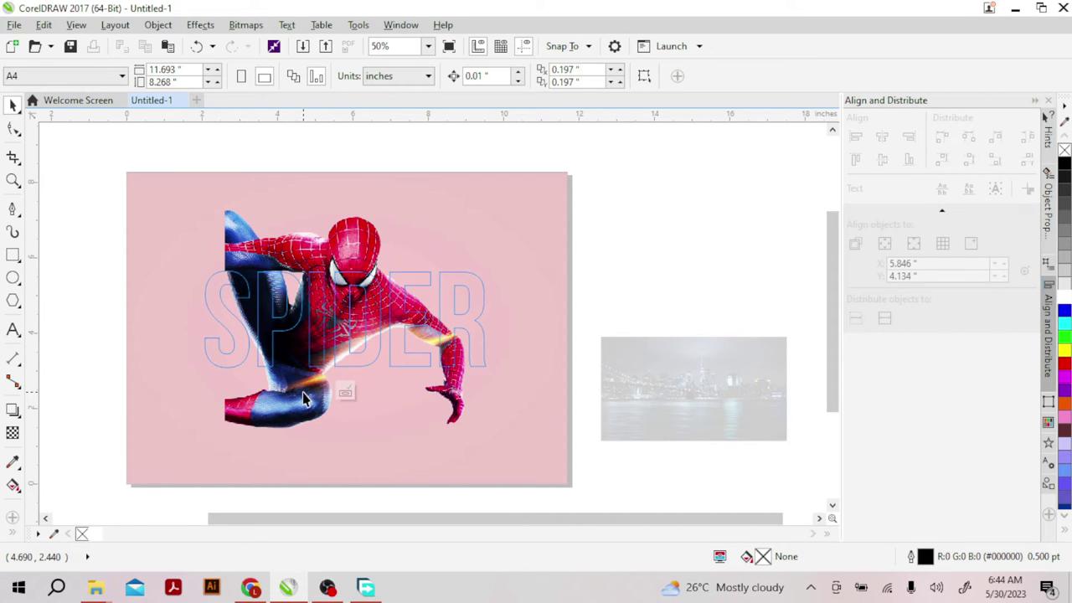
pyautogui.click(343, 392)
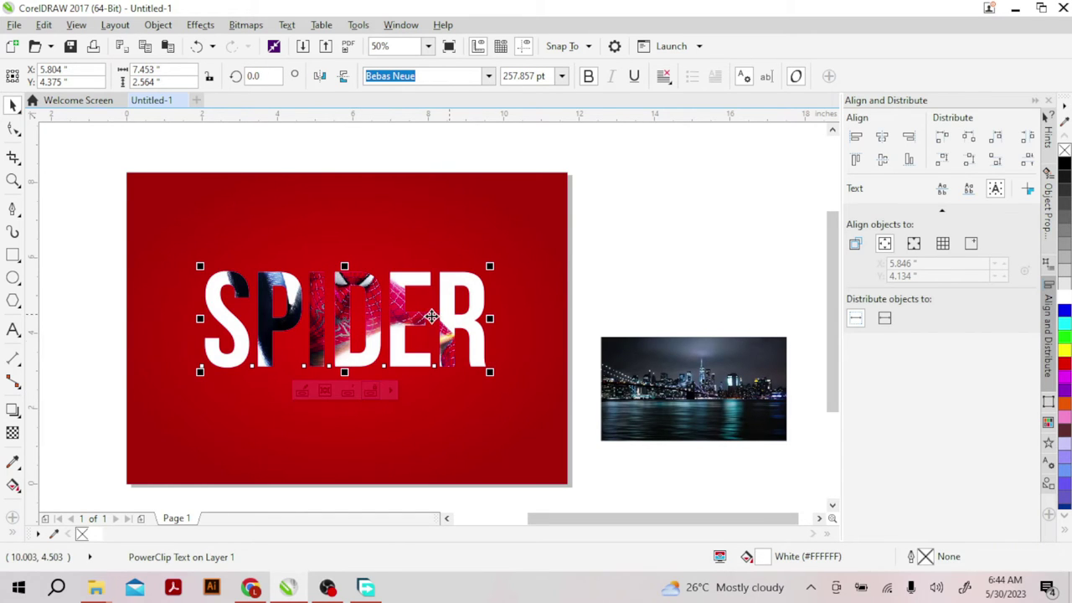
pyautogui.click(310, 391)
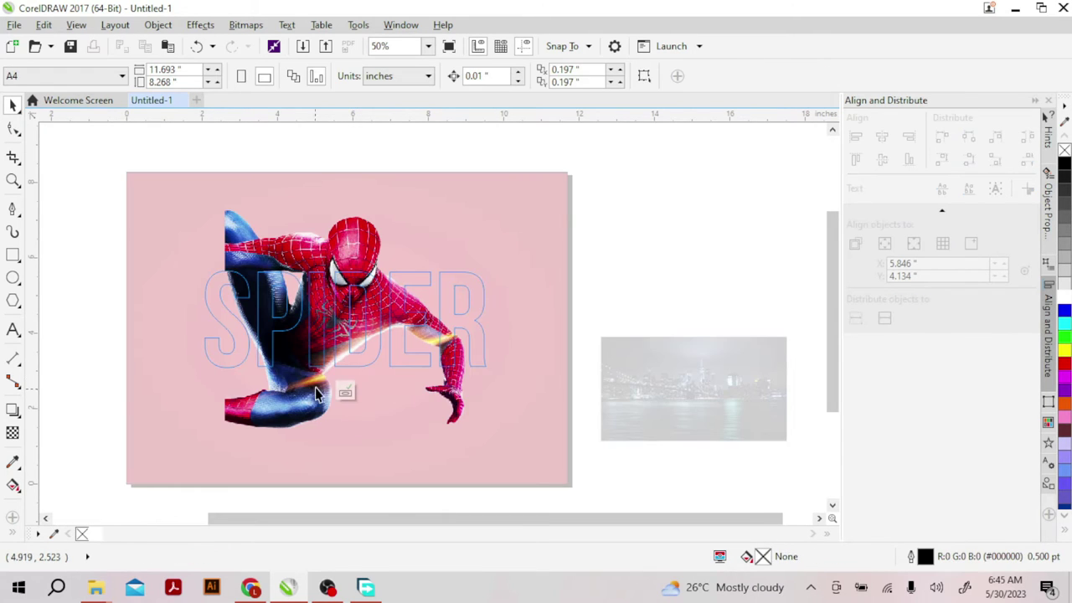
pyautogui.moveTo(331, 324)
pyautogui.mouseDown()
pyautogui.moveTo(310, 353)
pyautogui.moveTo(345, 332)
pyautogui.moveTo(339, 324)
pyautogui.mouseUp()
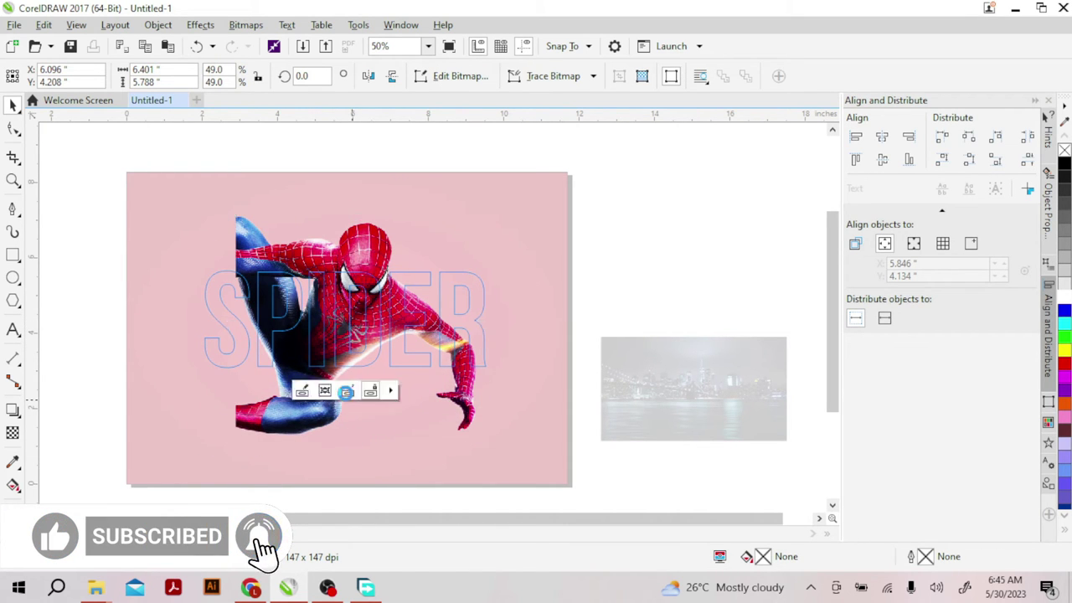
# Finish the current PowerClip edit, then reopen the contents and move the Spider-Man image up about 0.19 inches within the SPIDER lettering.
pyautogui.click(346, 391)
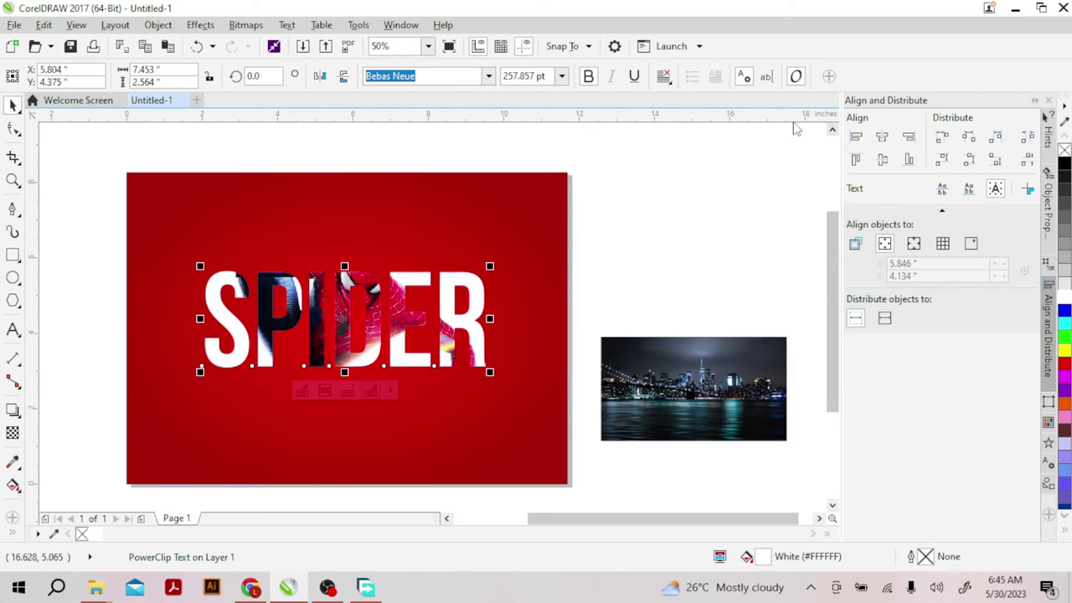
pyautogui.click(302, 392)
pyautogui.moveTo(363, 268); pyautogui.dragTo(362, 256)
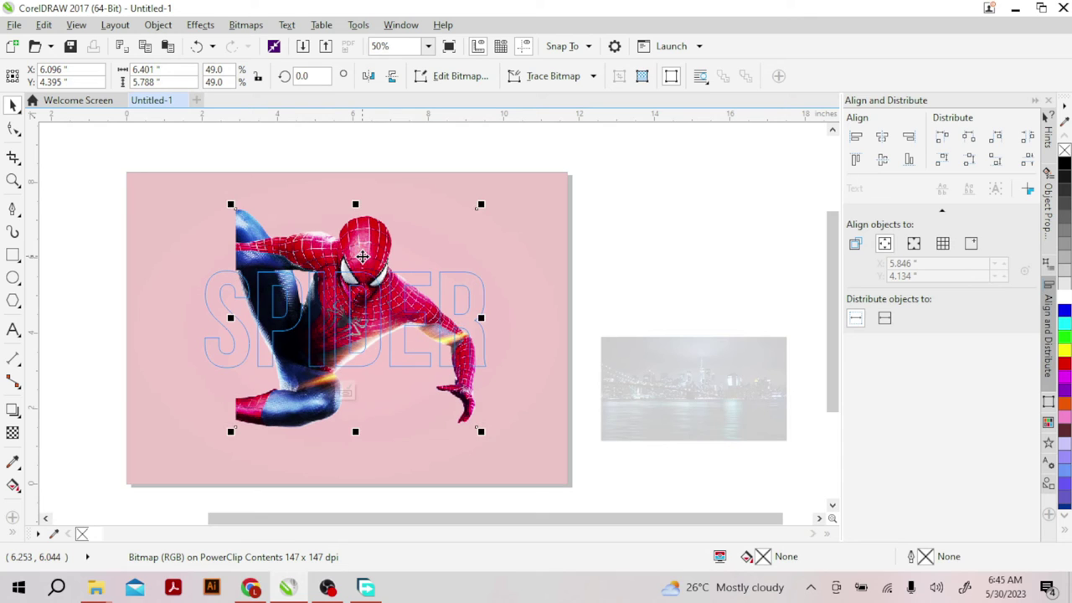
pyautogui.click(362, 257)
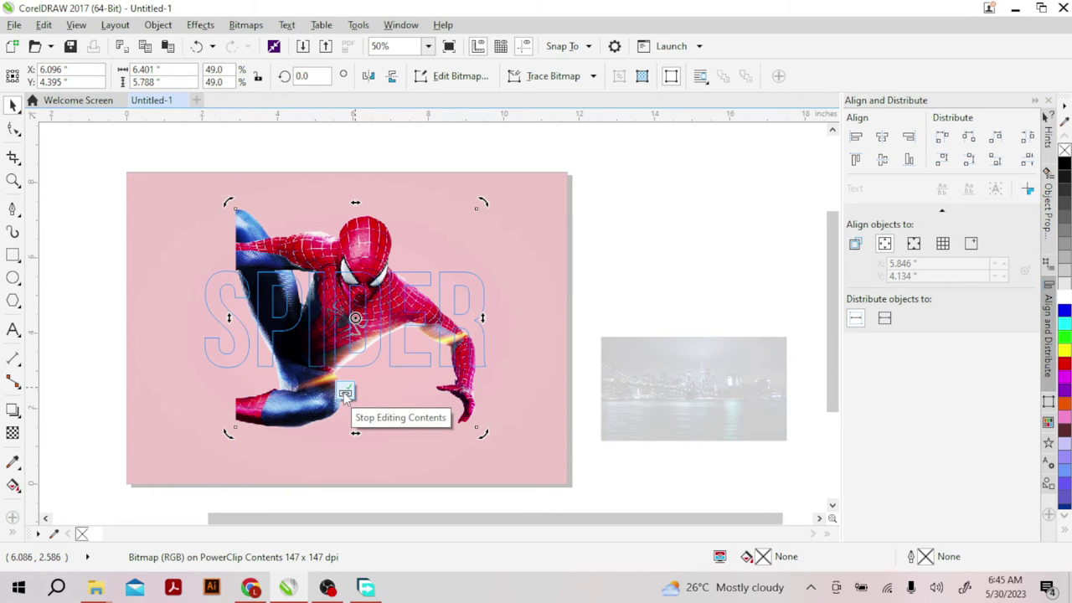
pyautogui.click(344, 393)
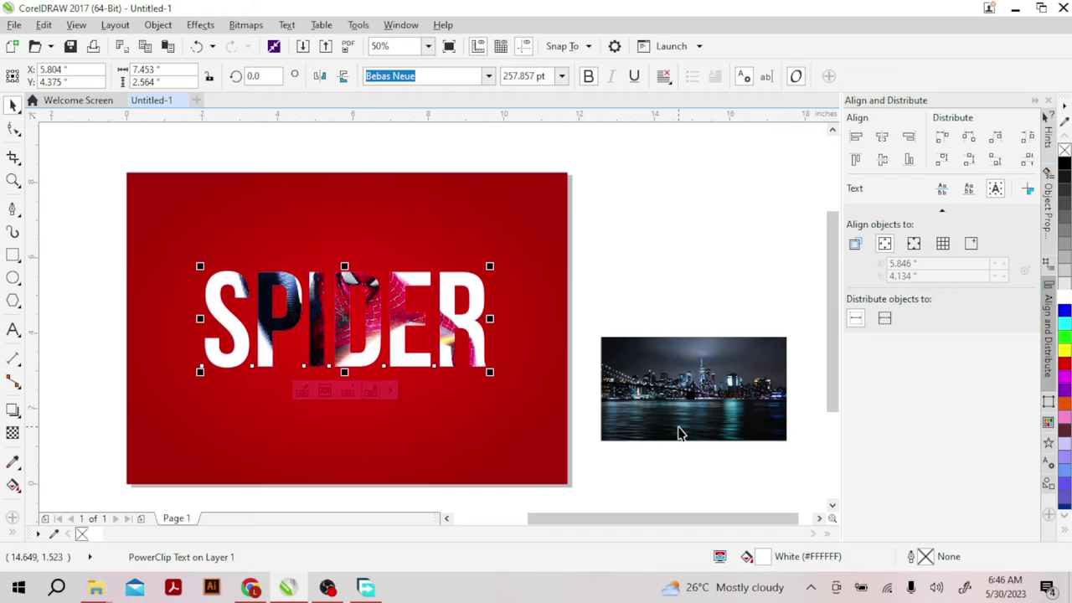
# Place a copy of the PowerClipped Spider-Man image on the page at the same position and order it in front of the red background rectangle.
pyautogui.hotkey('ctrl', 'z')
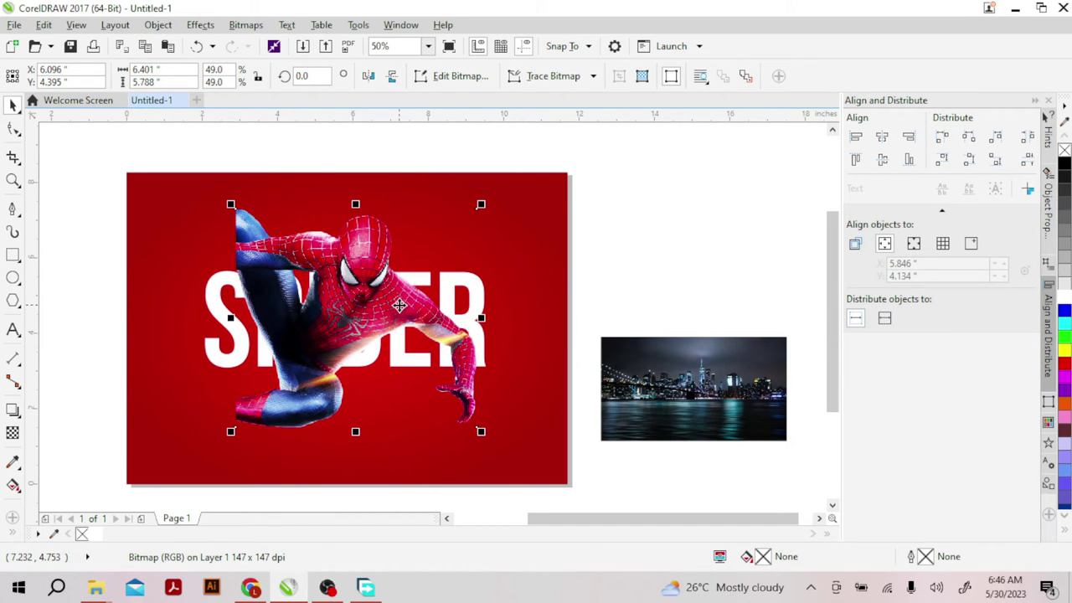
pyautogui.rightClick(400, 306)
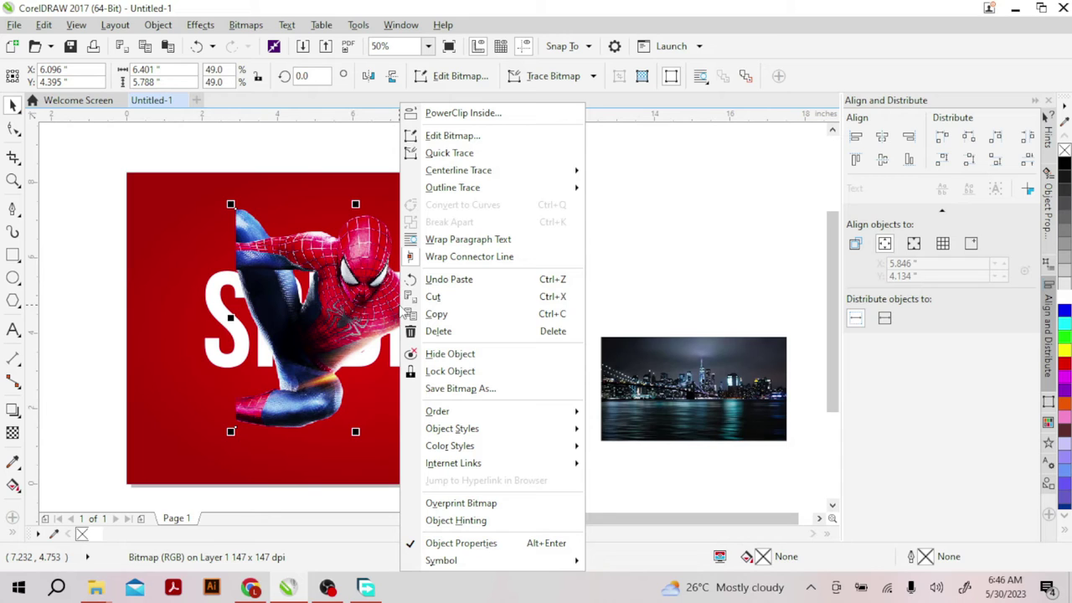
pyautogui.moveTo(505, 414)
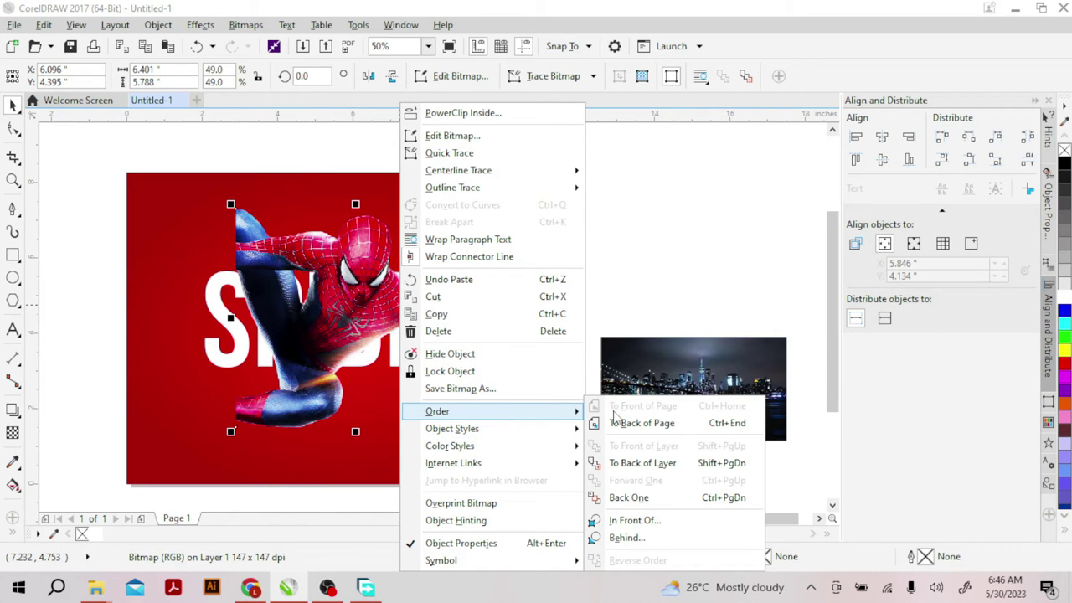
pyautogui.click(634, 520)
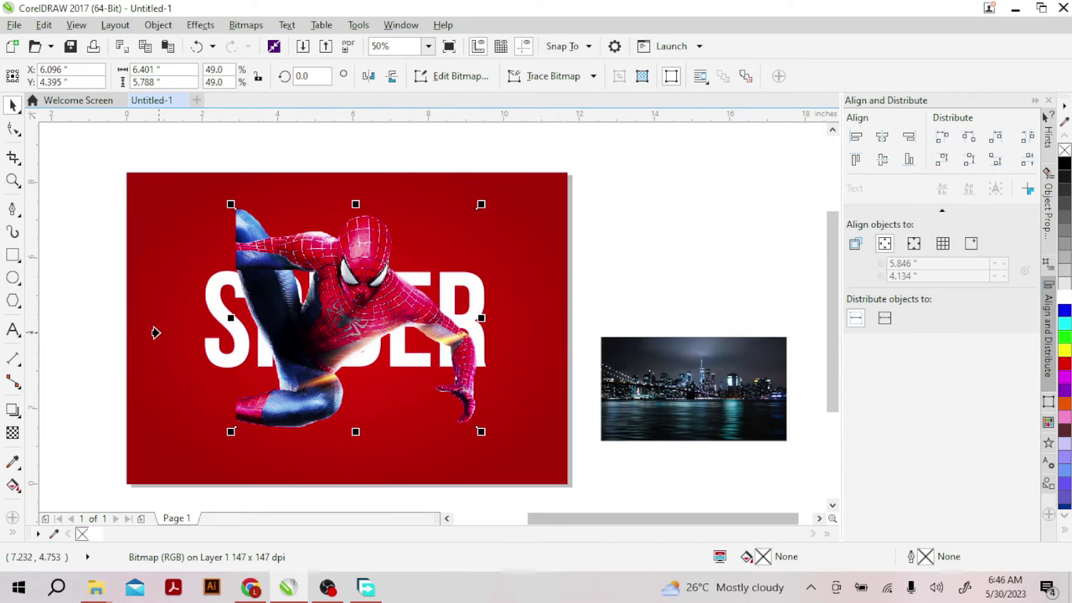
pyautogui.click(158, 167)
pyautogui.click(519, 340)
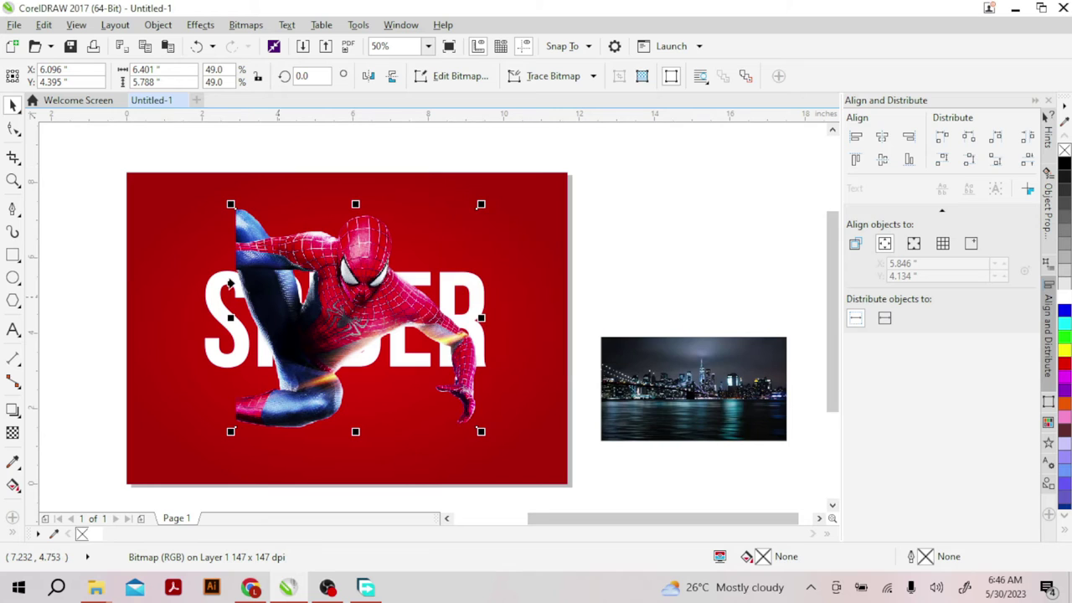
pyautogui.click(163, 263)
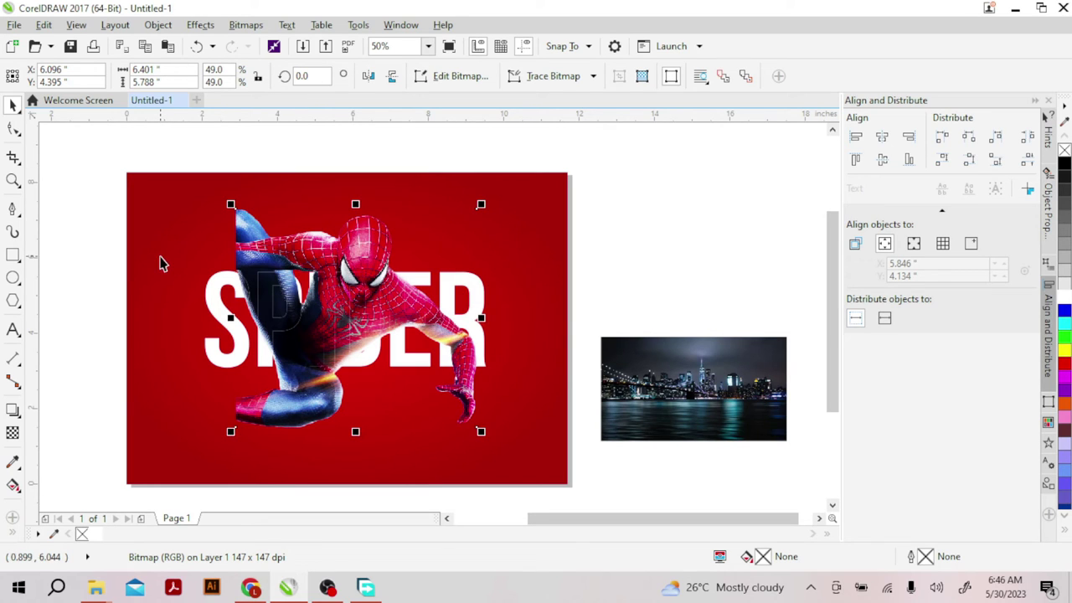
# Give the SPIDER text a 1.5 pt white outline.
pyautogui.click(644, 300)
pyautogui.click(268, 338)
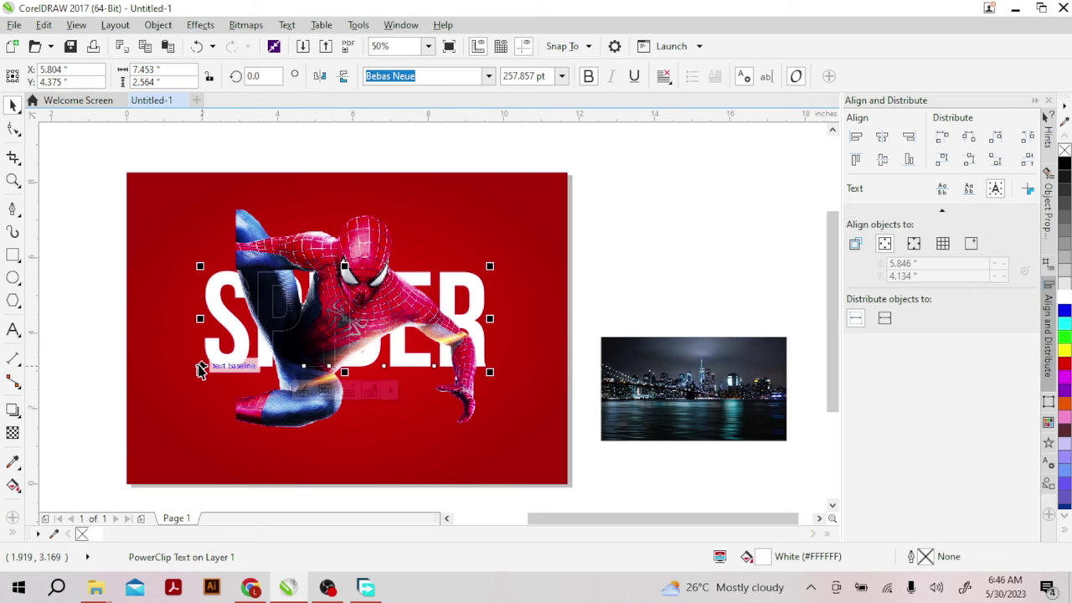
pyautogui.click(13, 533)
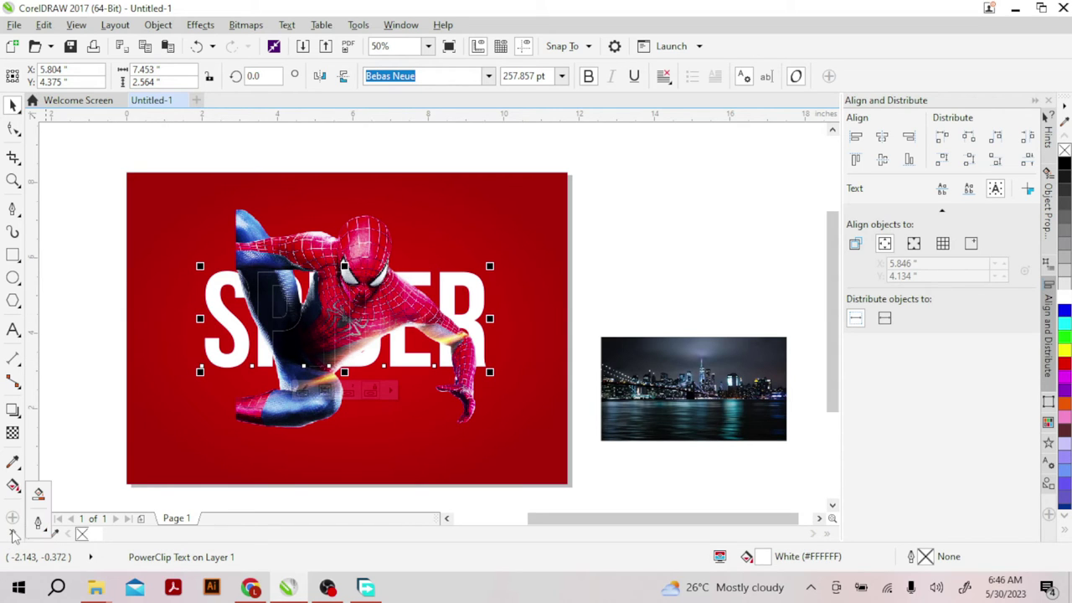
pyautogui.click(37, 524)
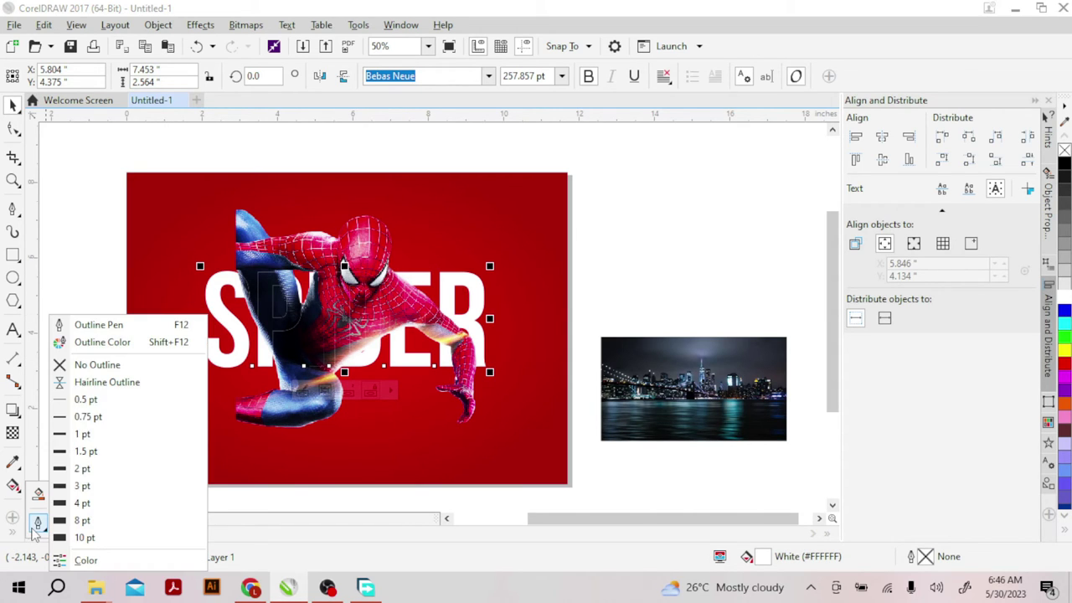
pyautogui.click(84, 455)
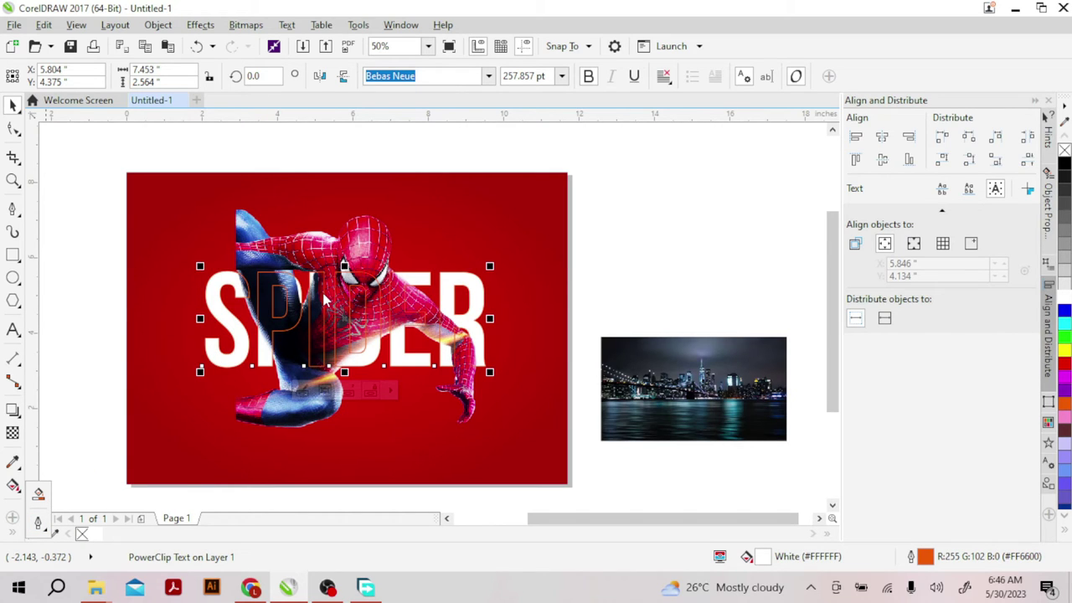
pyautogui.click(96, 536)
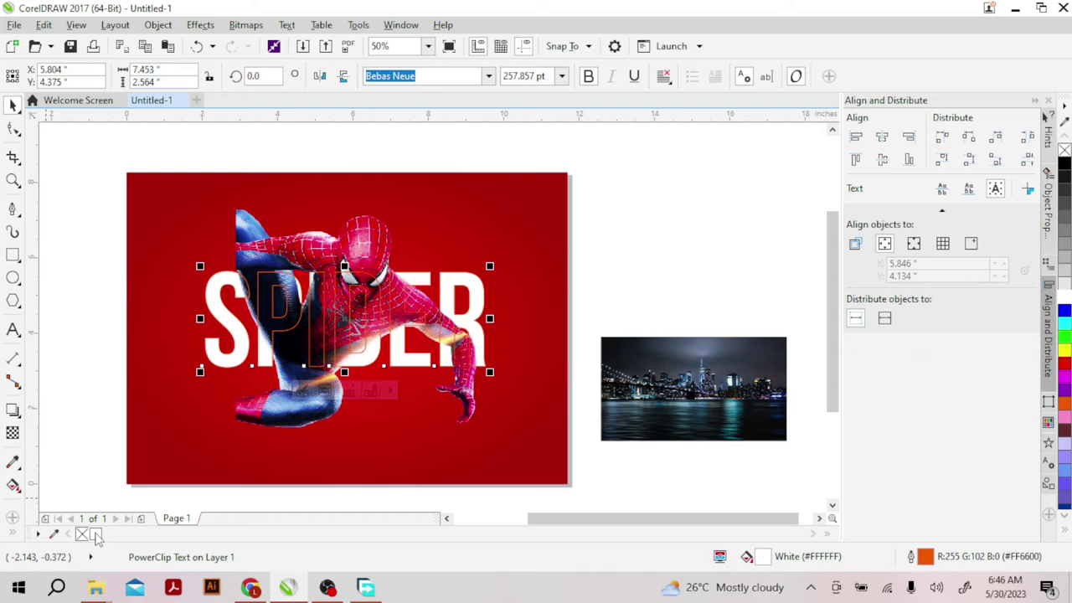
pyautogui.rightClick(97, 535)
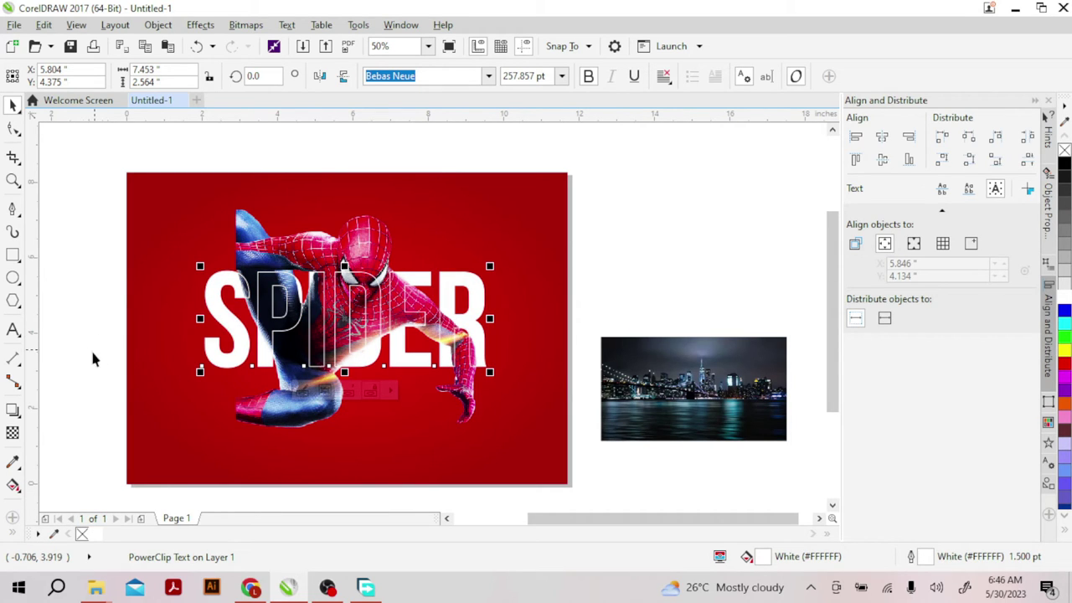
pyautogui.click(599, 272)
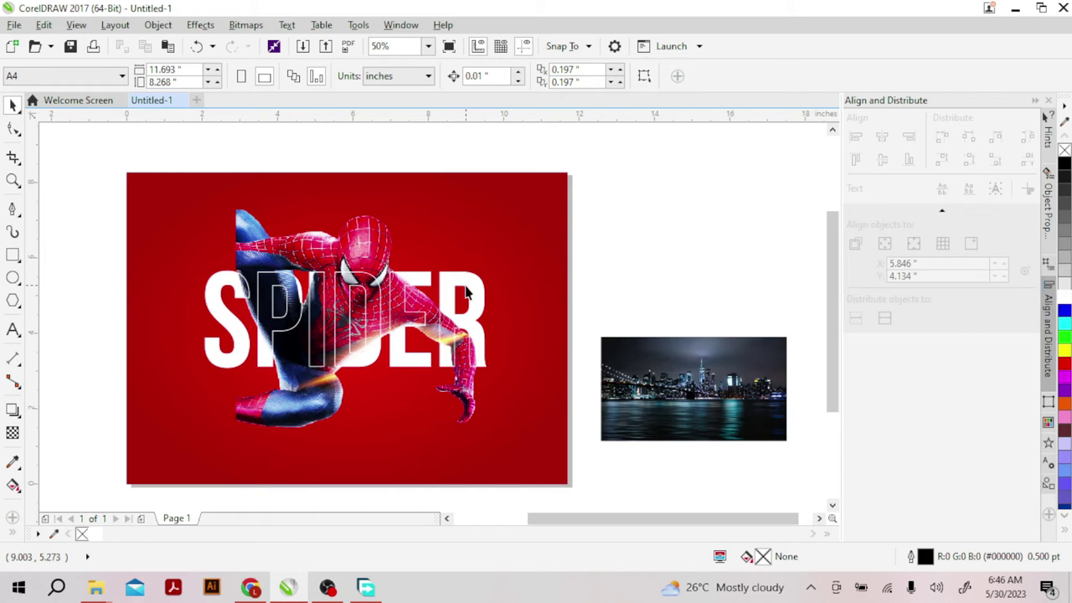
# Fade out the cut-off left edge of the Spider-Man image with the Transparency tool.
pyautogui.click(384, 243)
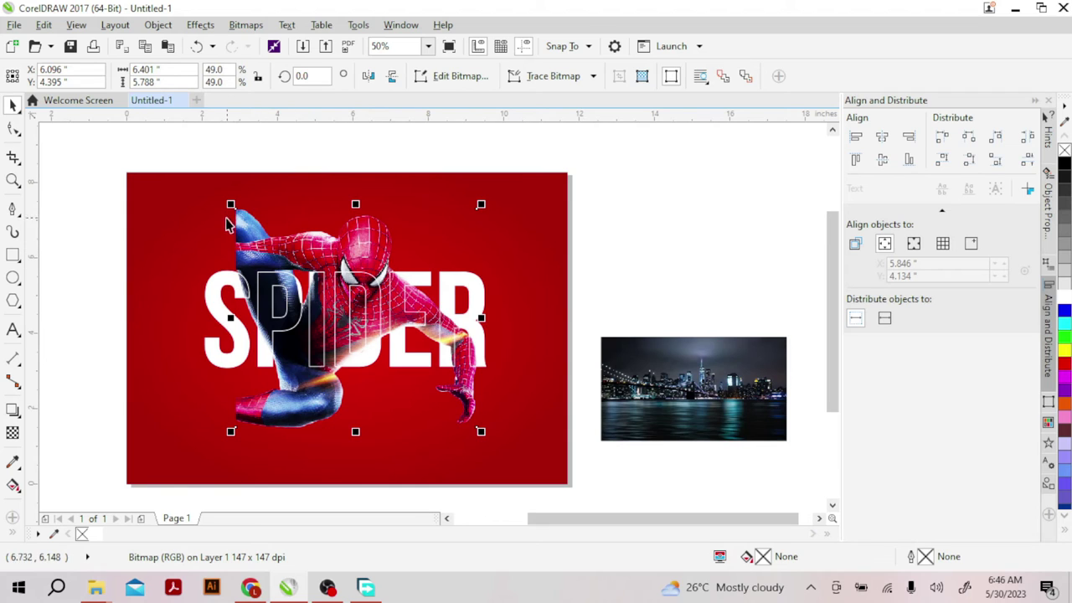
pyautogui.click(12, 432)
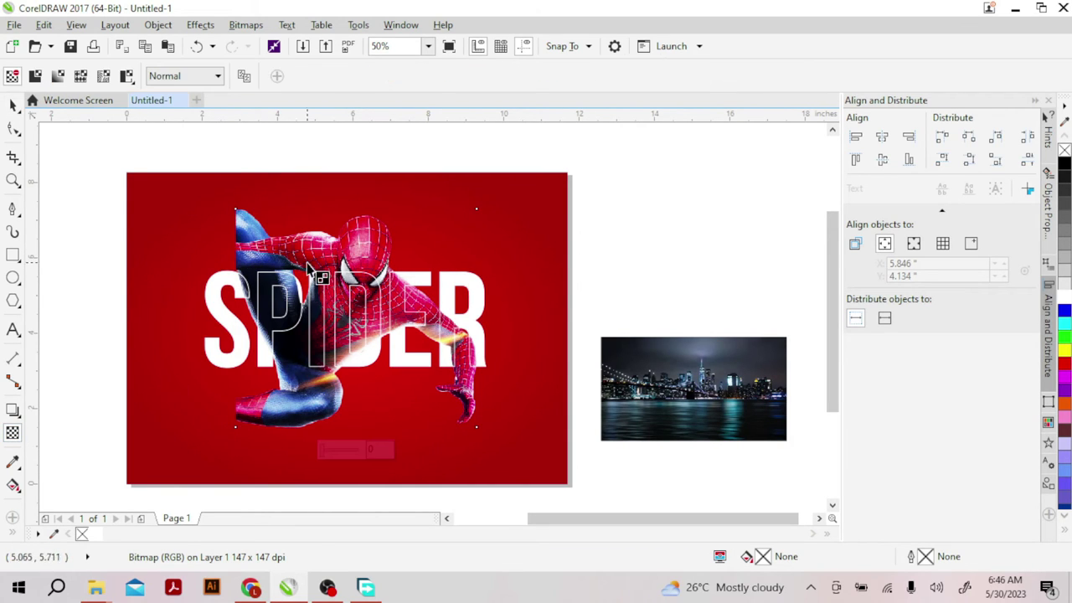
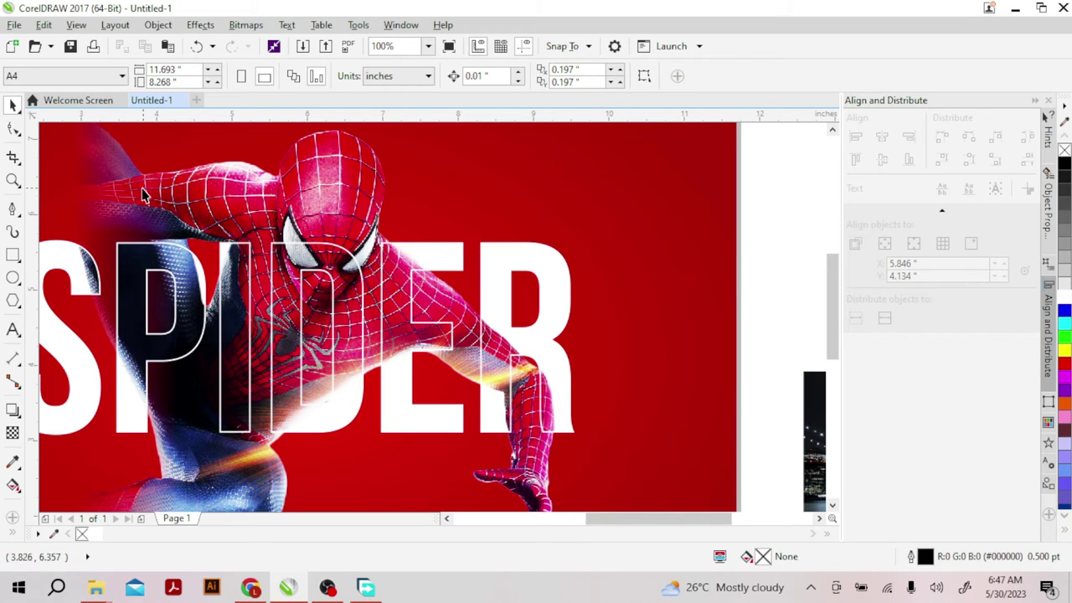
# Draw a closed curve about 0.43 by 1.95 inches over the vertical stem of the letter E beside Spider-Man's face.
pyautogui.click(11, 209)
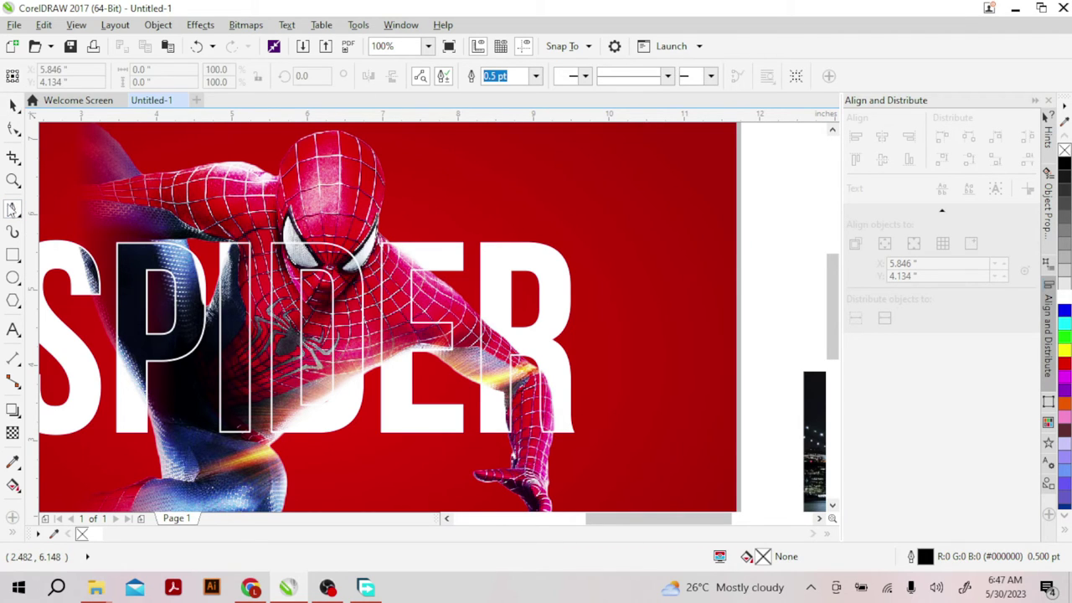
pyautogui.click(399, 229)
pyautogui.click(394, 367)
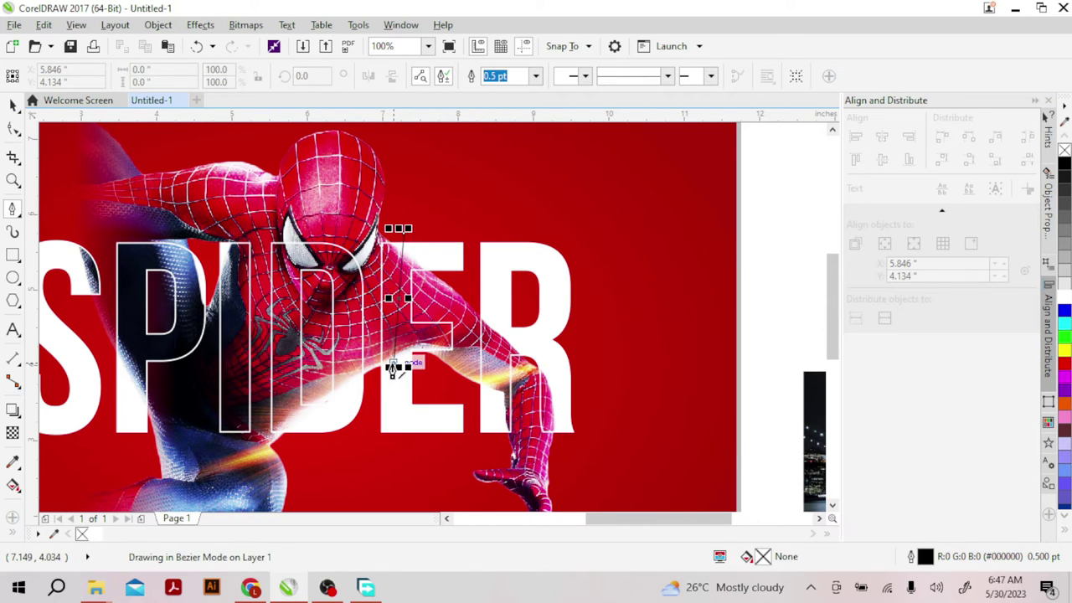
pyautogui.doubleClick(394, 367)
pyautogui.click(371, 374)
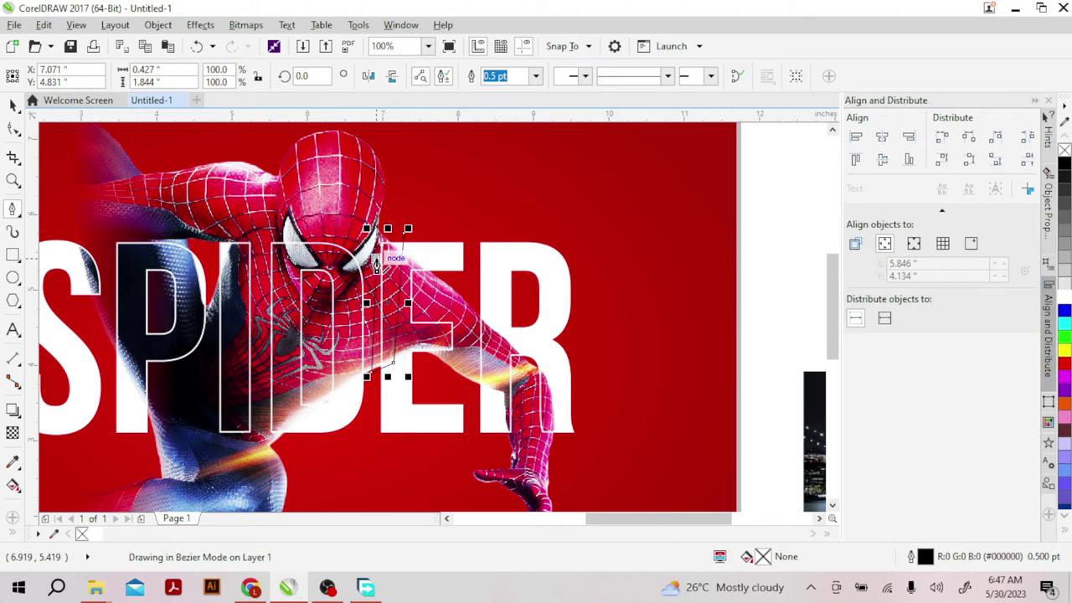
pyautogui.moveTo(380, 231); pyautogui.dragTo(382, 220)
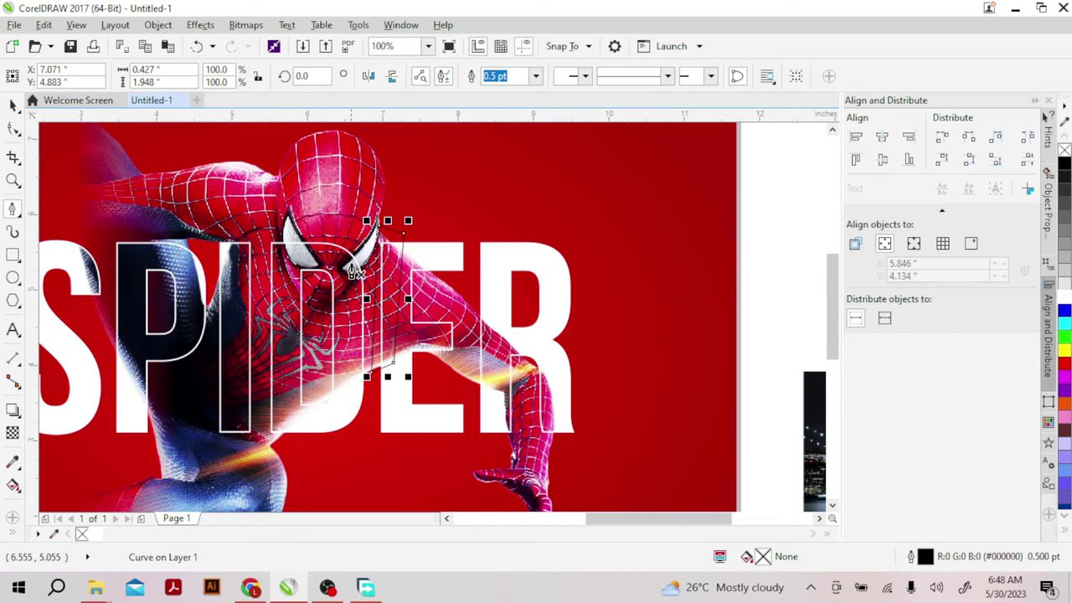
# Intersect the closed curve with the Spider-Man image behind the lettering, and delete the curve.
pyautogui.click(14, 103)
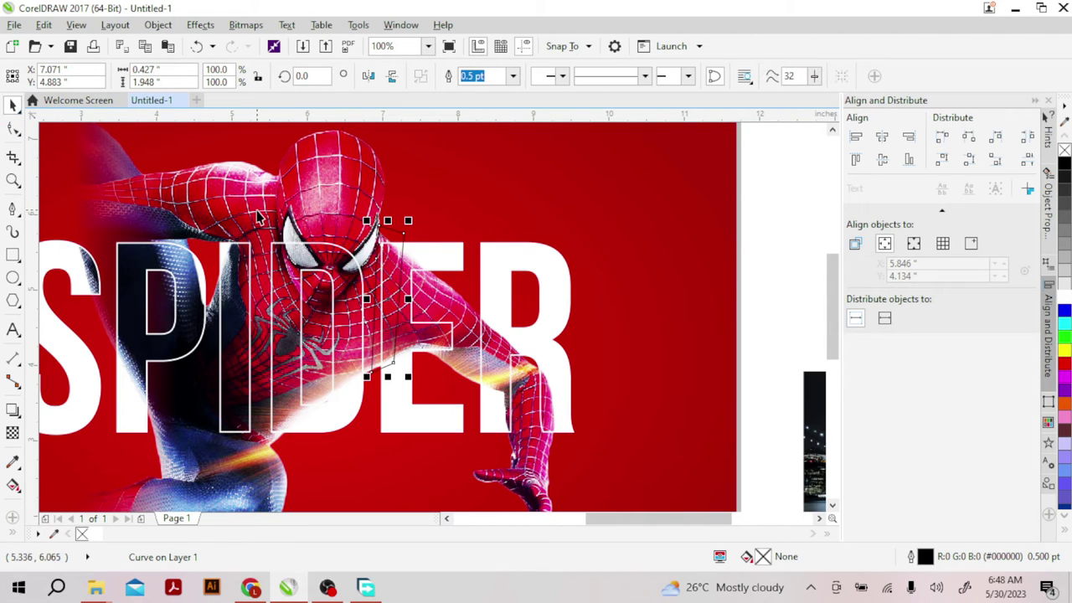
pyautogui.click(257, 210)
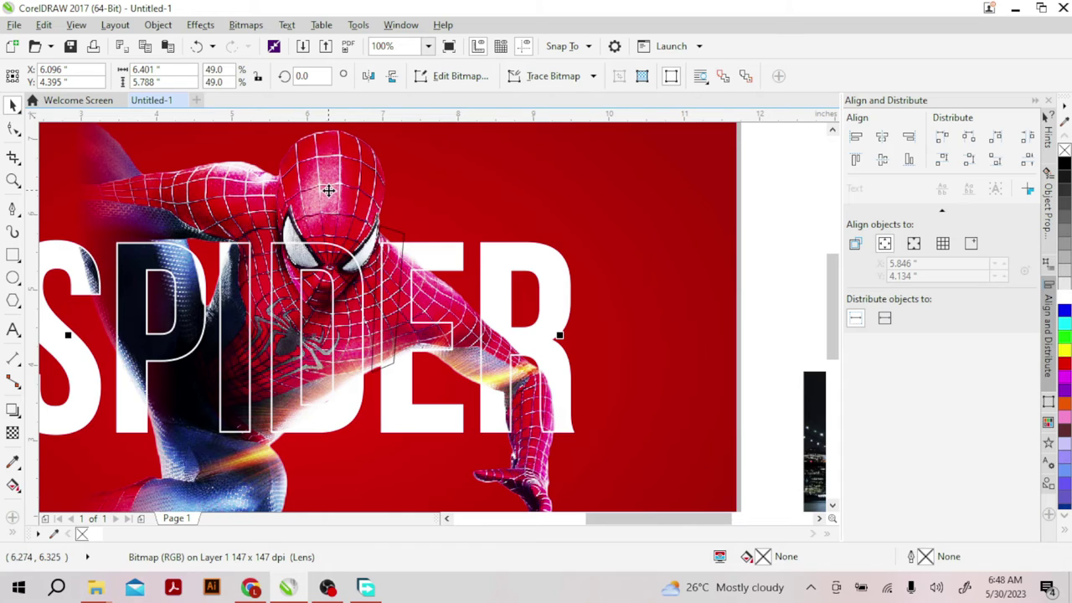
pyautogui.click(753, 262)
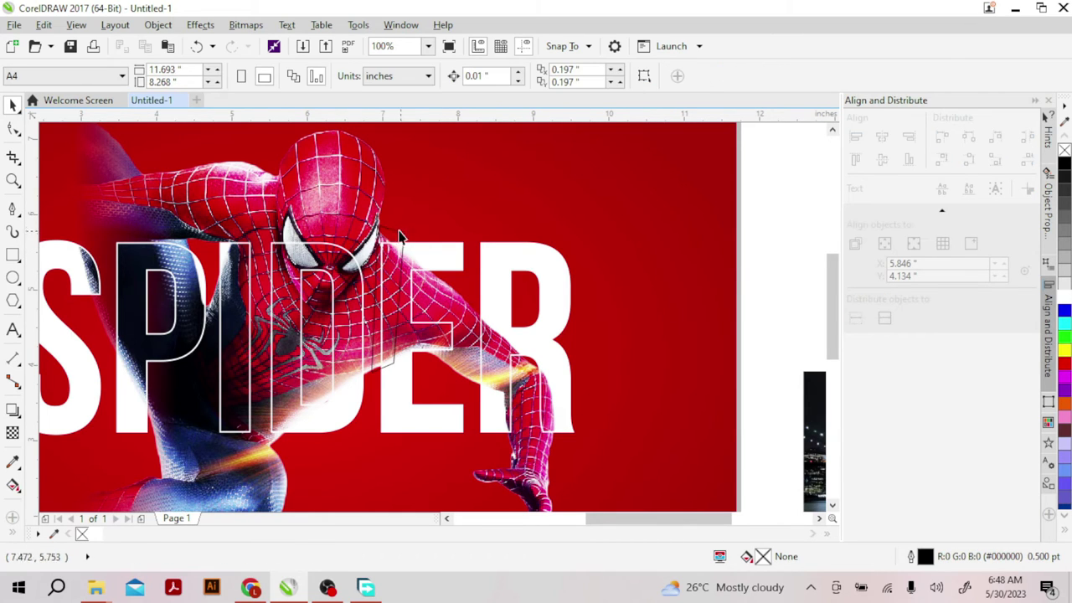
pyautogui.click(388, 235)
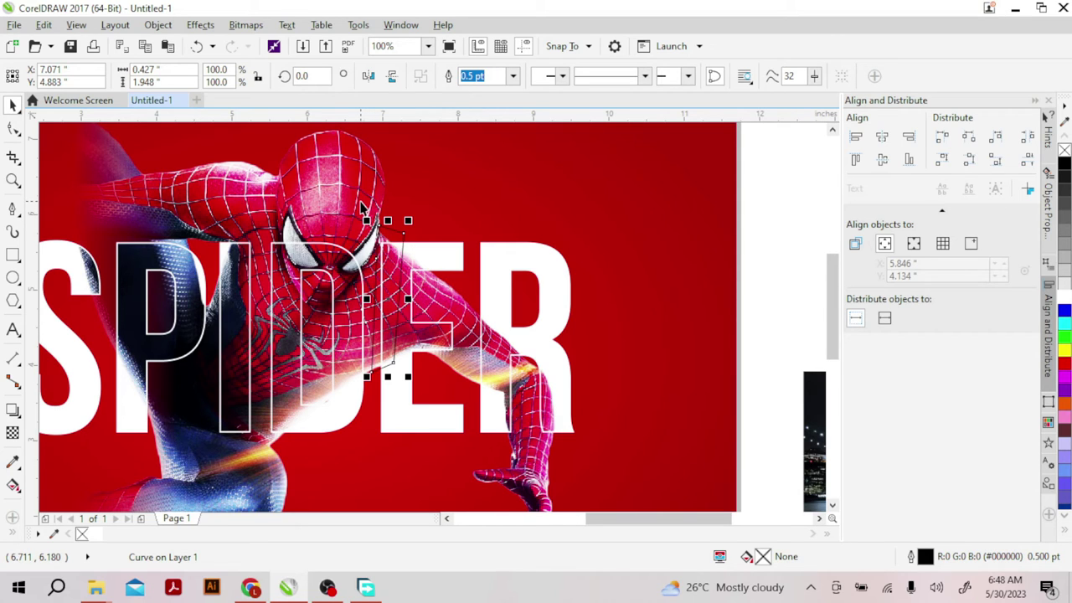
pyautogui.keyDown('shift'); pyautogui.click(361, 204); pyautogui.keyUp('shift')
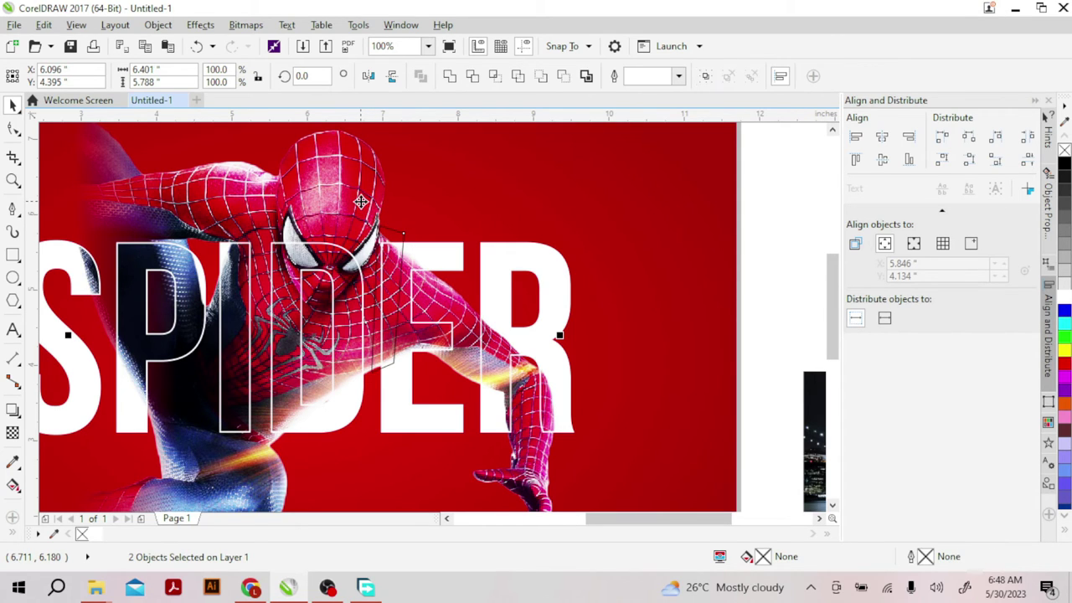
pyautogui.click(495, 76)
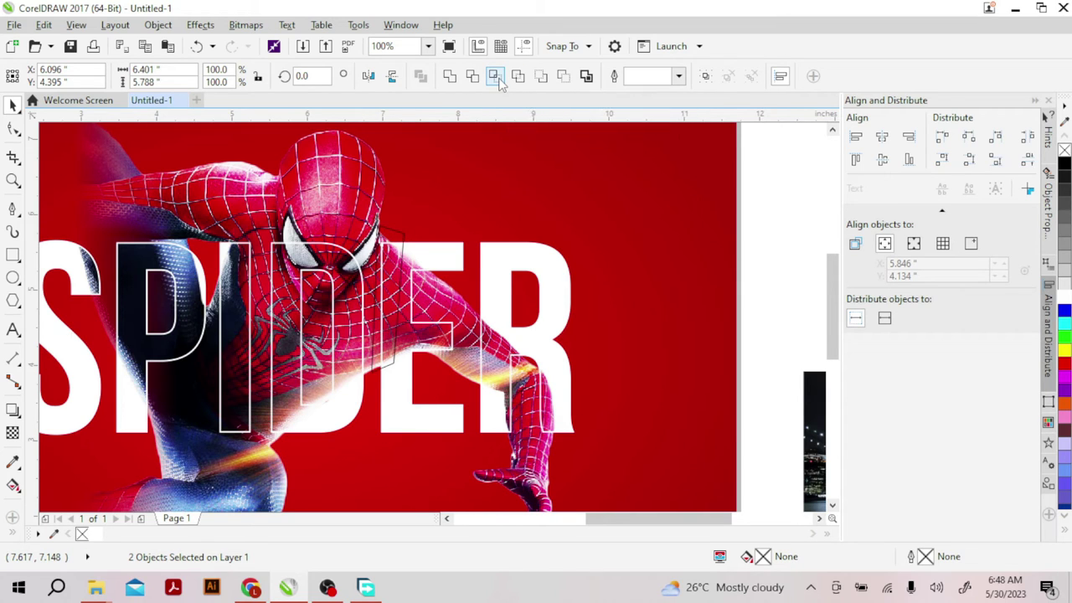
pyautogui.click(779, 245)
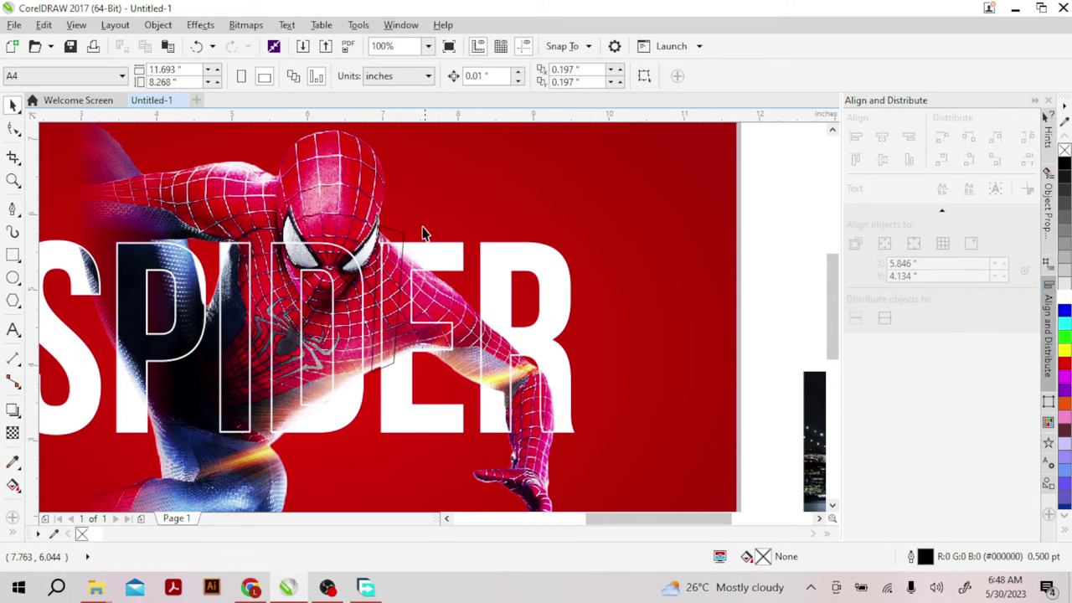
pyautogui.click(403, 235)
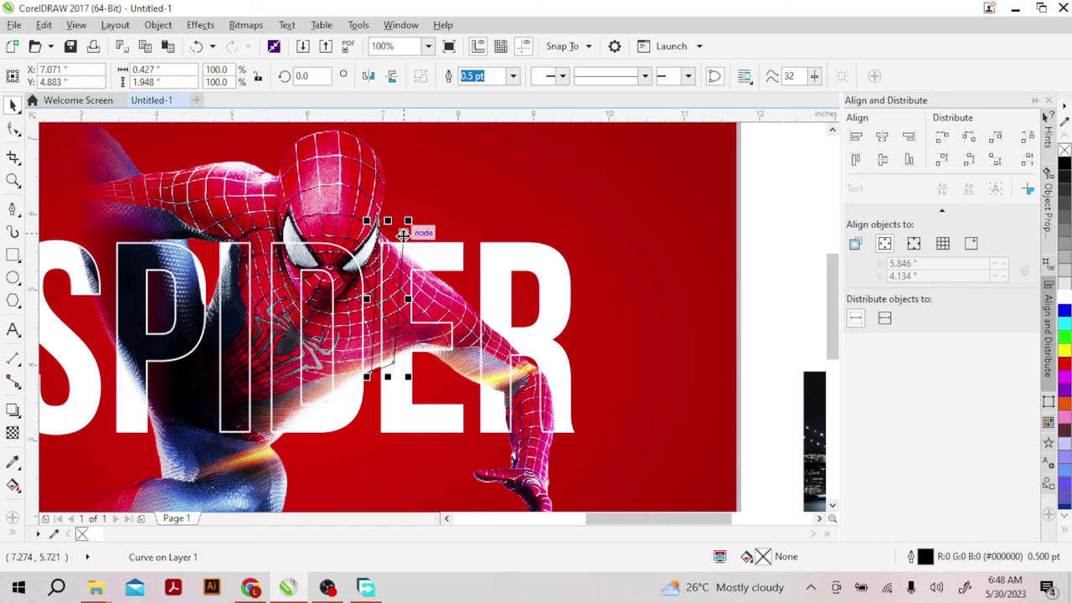
pyautogui.press('Delete')
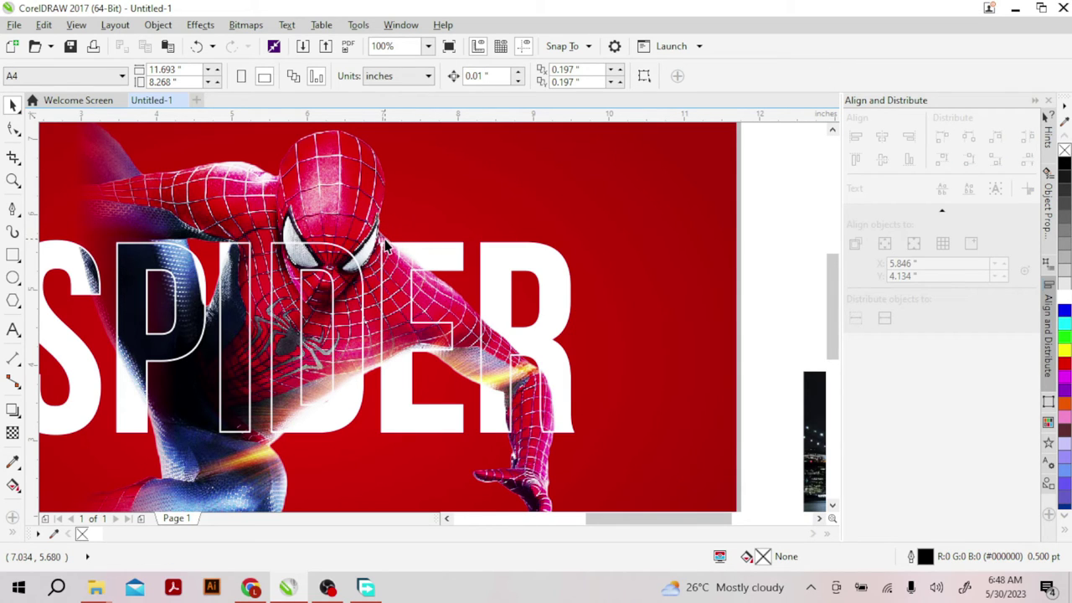
# Bring the intersected Spider-Man piece over the letter E's stem beside the face to the front of the page.
pyautogui.click(386, 241)
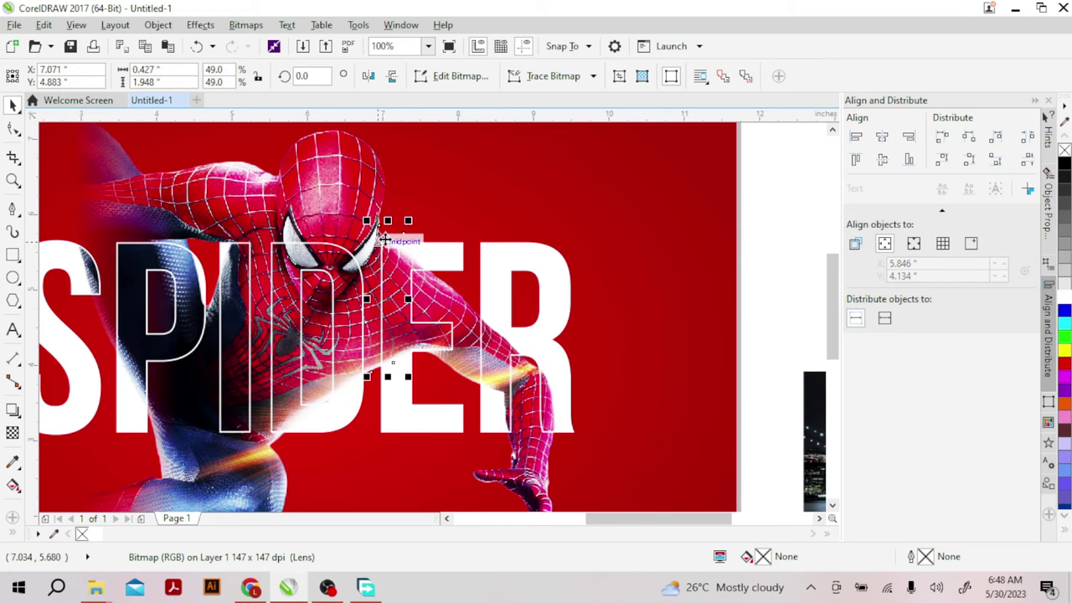
pyautogui.rightClick(386, 241)
pyautogui.moveTo(459, 419)
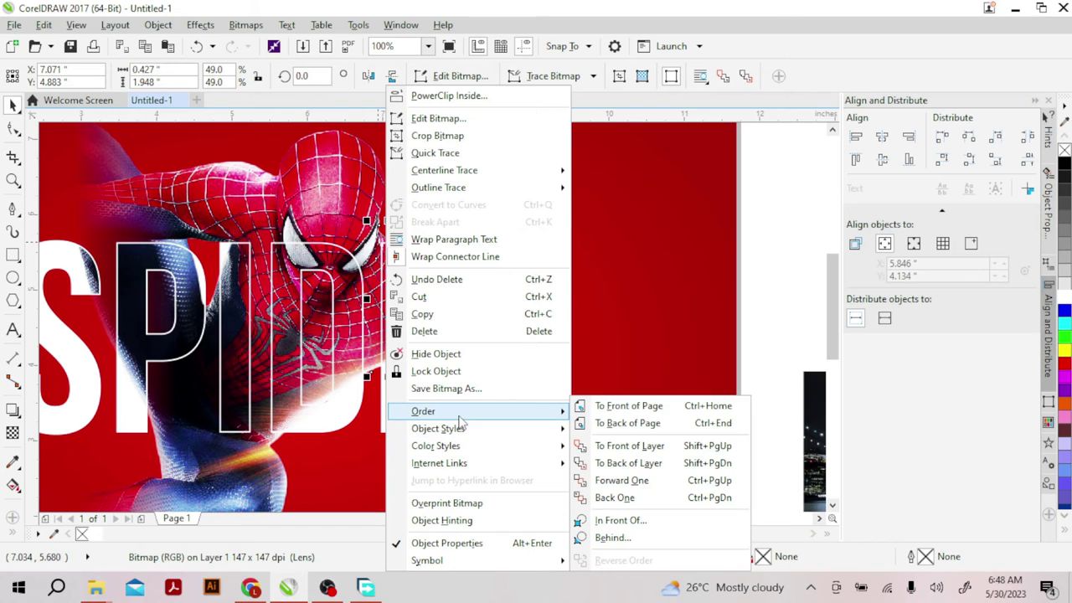
pyautogui.click(610, 408)
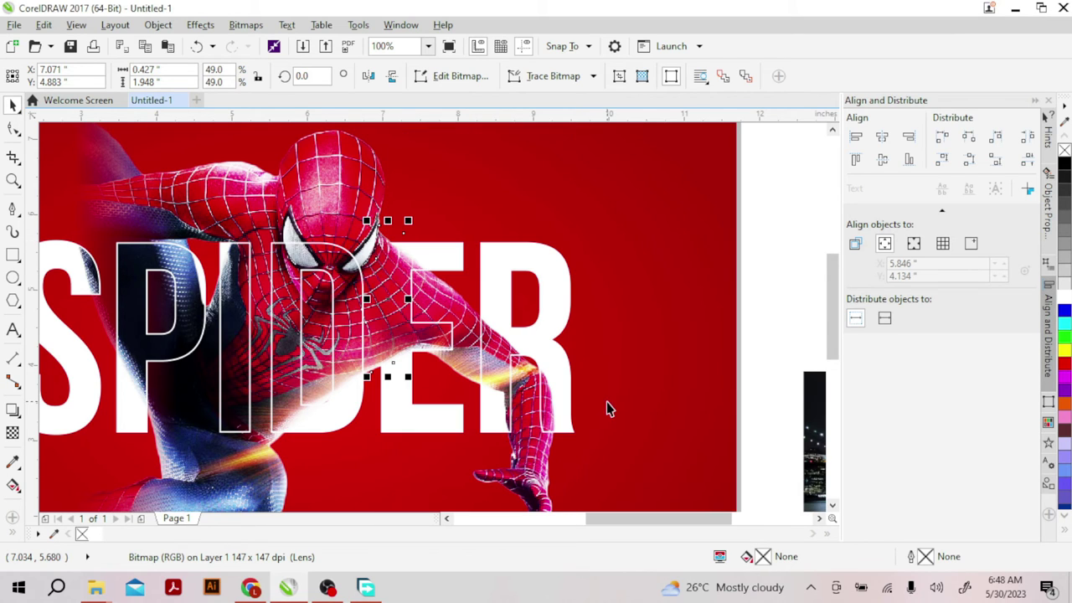
pyautogui.click(772, 387)
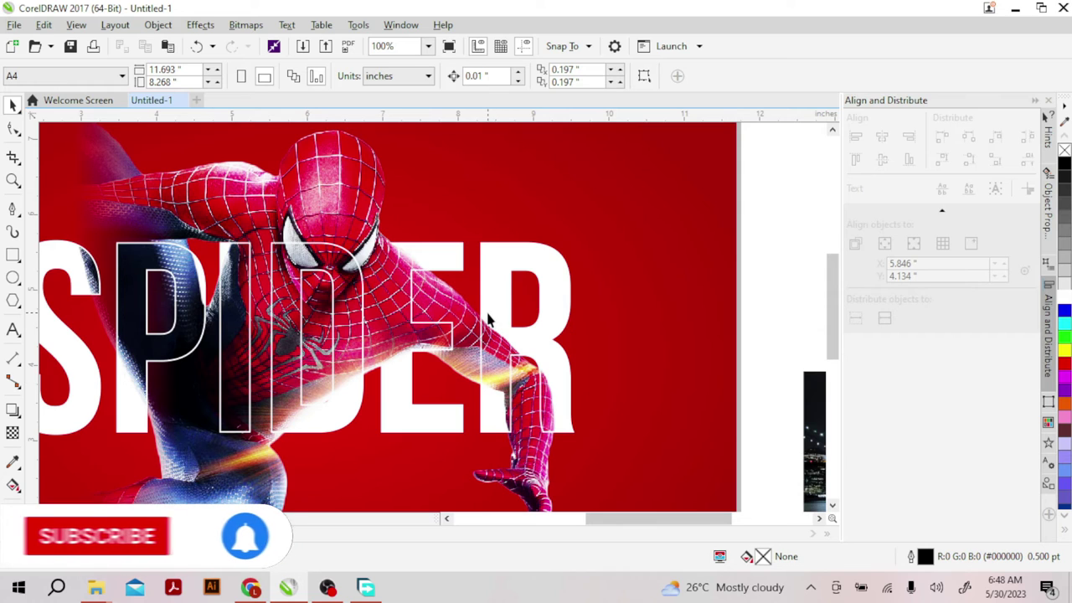
# Draw a closed curve about 0.26 by 1.25 inches around the arm where it crosses the letter R's stem.
pyautogui.click(13, 210)
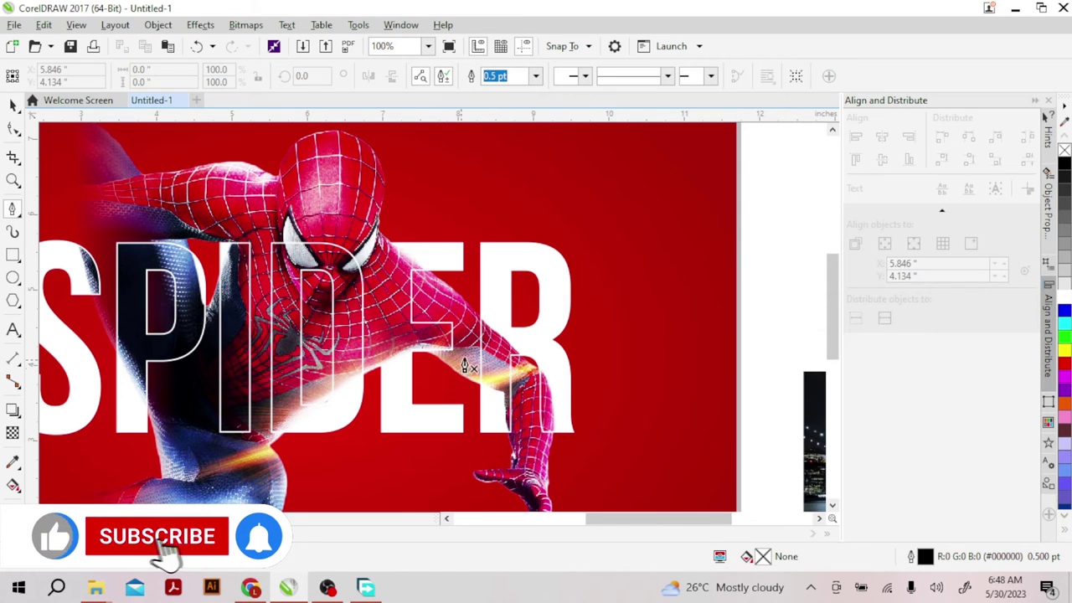
pyautogui.click(493, 312)
pyautogui.doubleClick(474, 393)
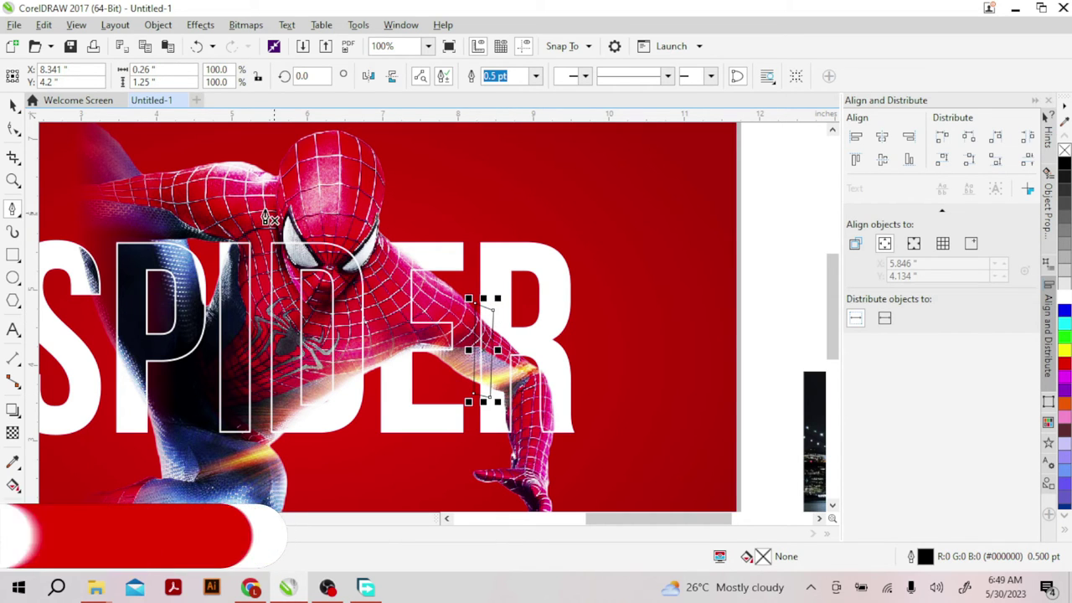
# Intersect the curve at the letter R with the Spider-Man image behind the lettering, and delete the curve.
pyautogui.click(11, 105)
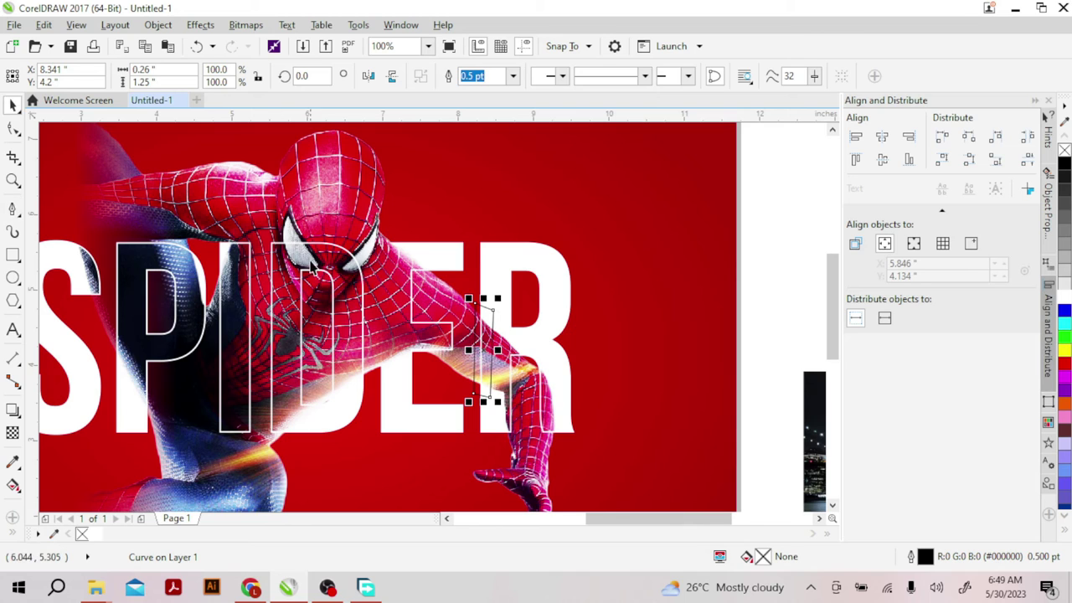
pyautogui.keyDown('shift'); pyautogui.click(332, 213); pyautogui.keyUp('shift')
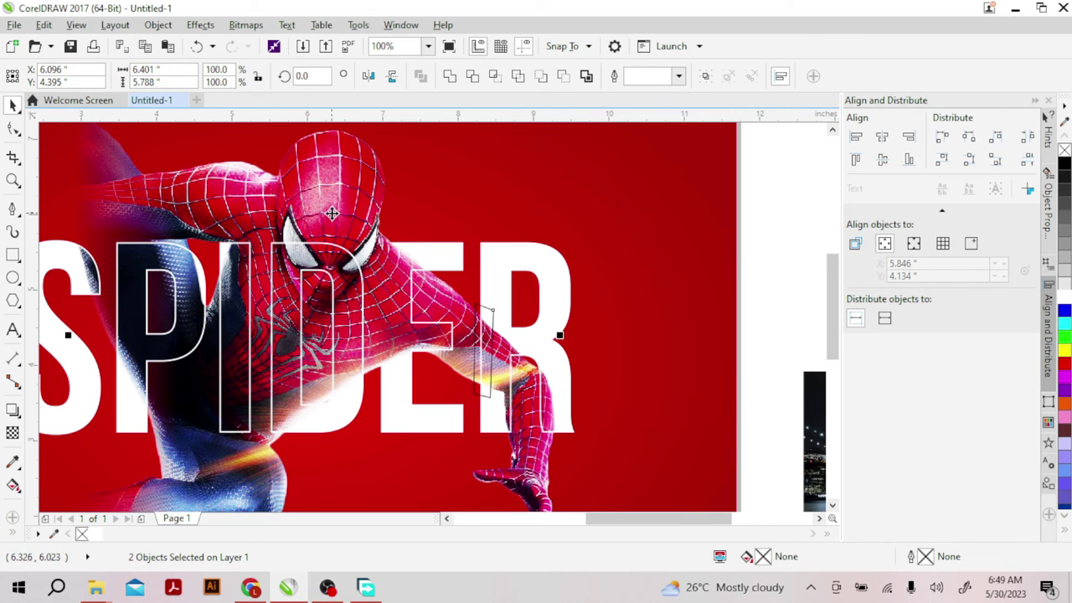
pyautogui.click(494, 76)
pyautogui.click(816, 323)
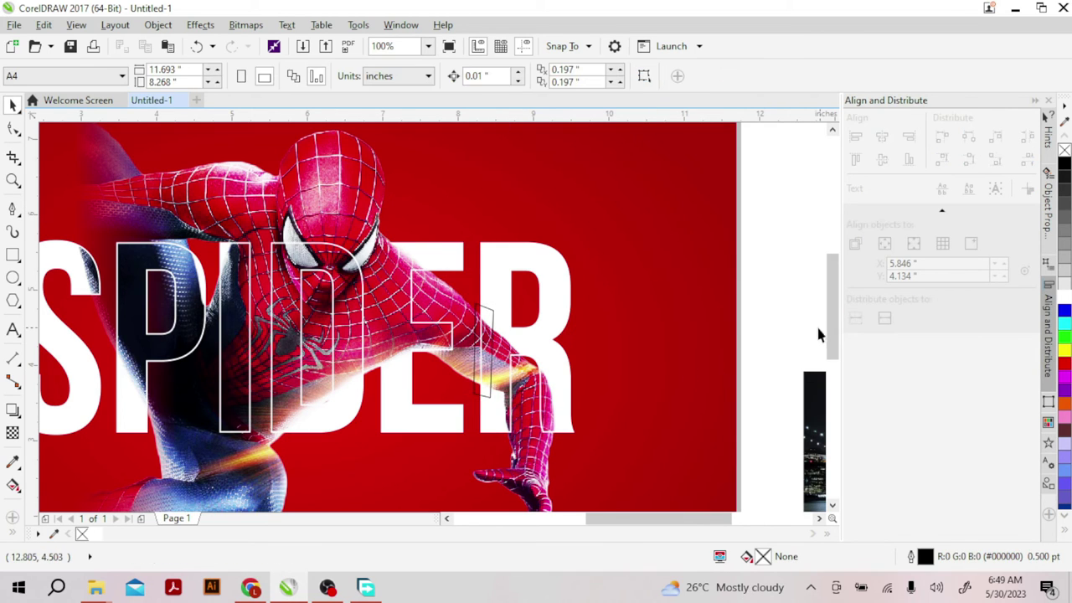
pyautogui.click(493, 311)
pyautogui.press('Escape')
# Bring the intersected arm piece over the letter R's stem to the front of the page.
pyautogui.click(479, 328)
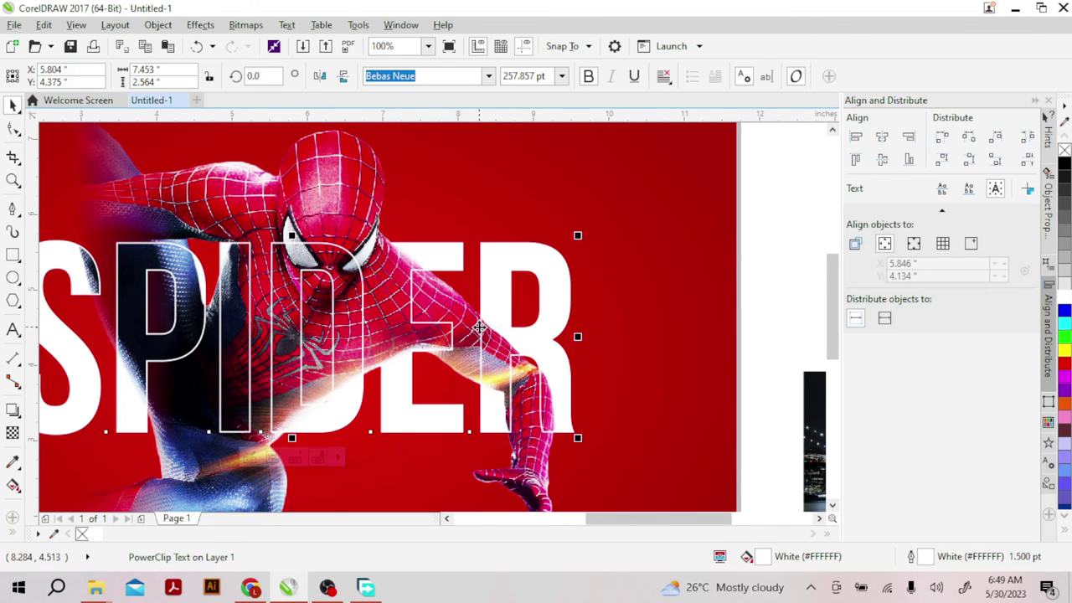
pyautogui.click(477, 319)
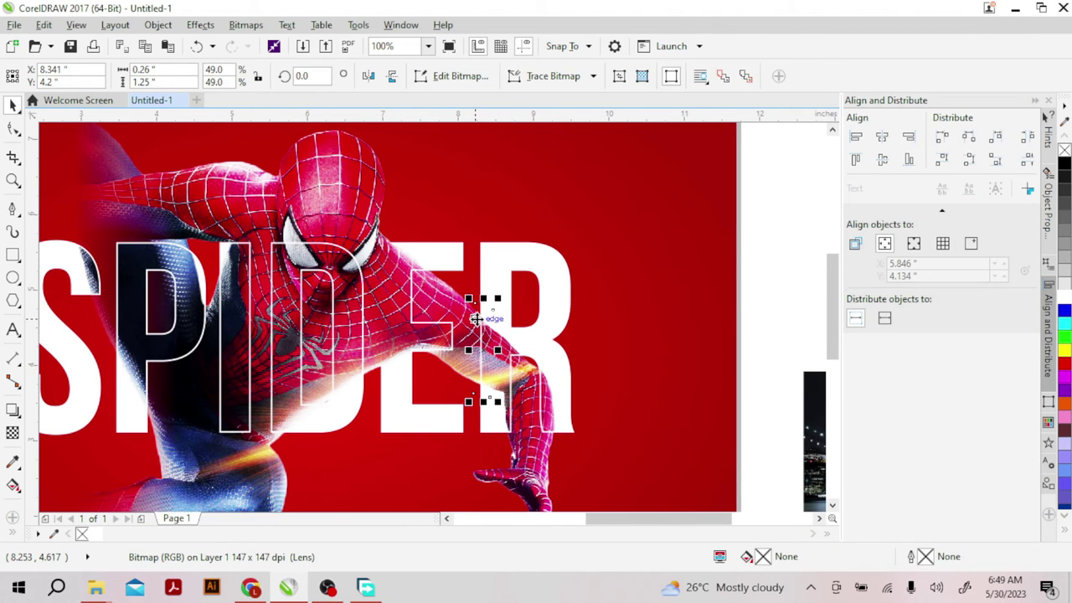
pyautogui.rightClick(476, 319)
pyautogui.moveTo(603, 412)
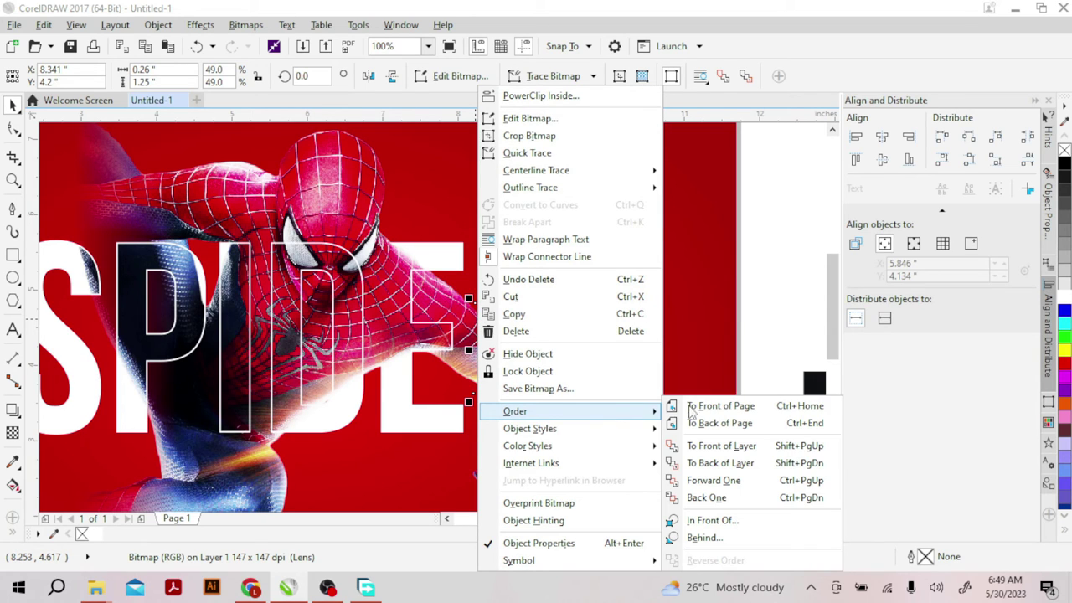
pyautogui.click(726, 414)
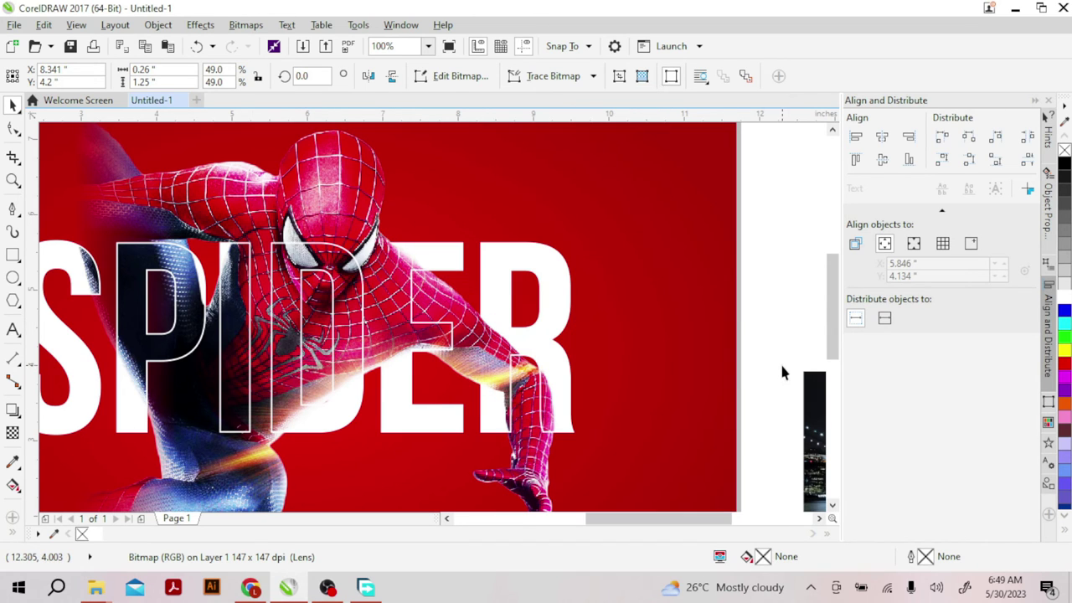
pyautogui.click(782, 372)
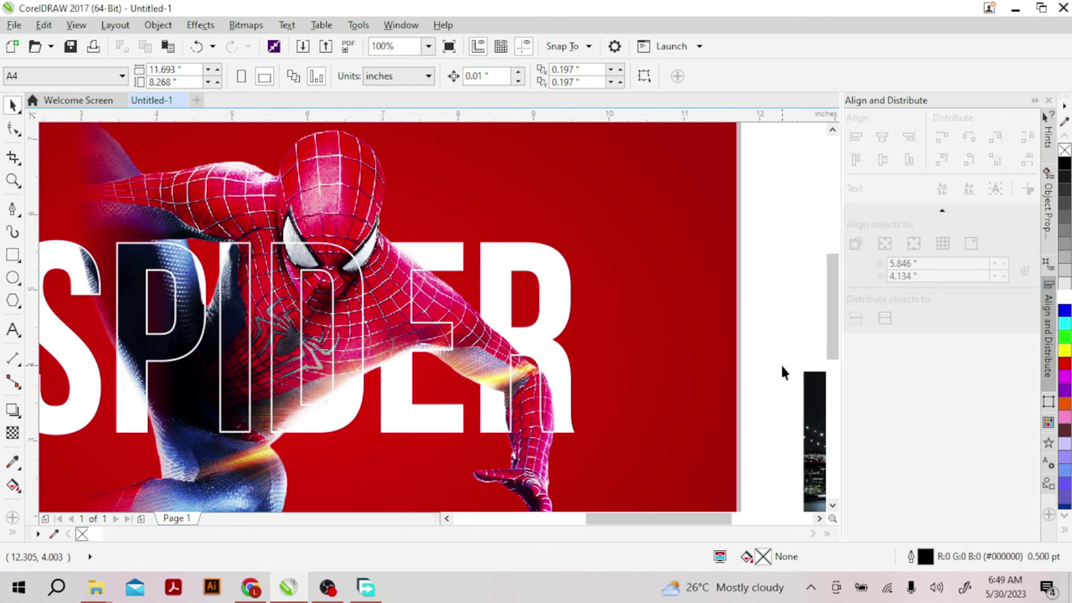
pyautogui.scroll(-1, 782, 372)
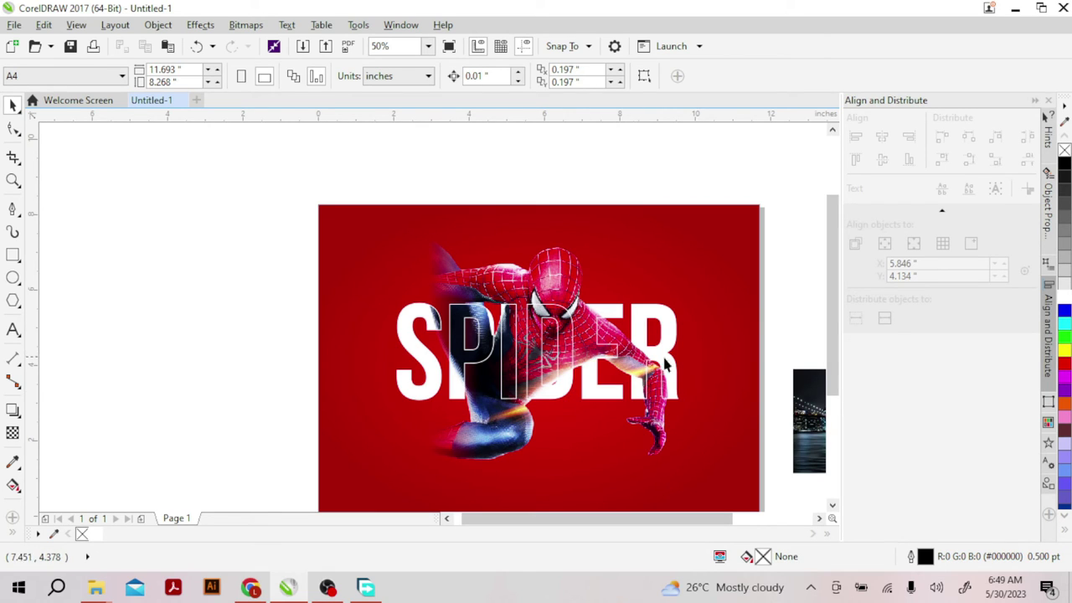
pyautogui.doubleClick(433, 366)
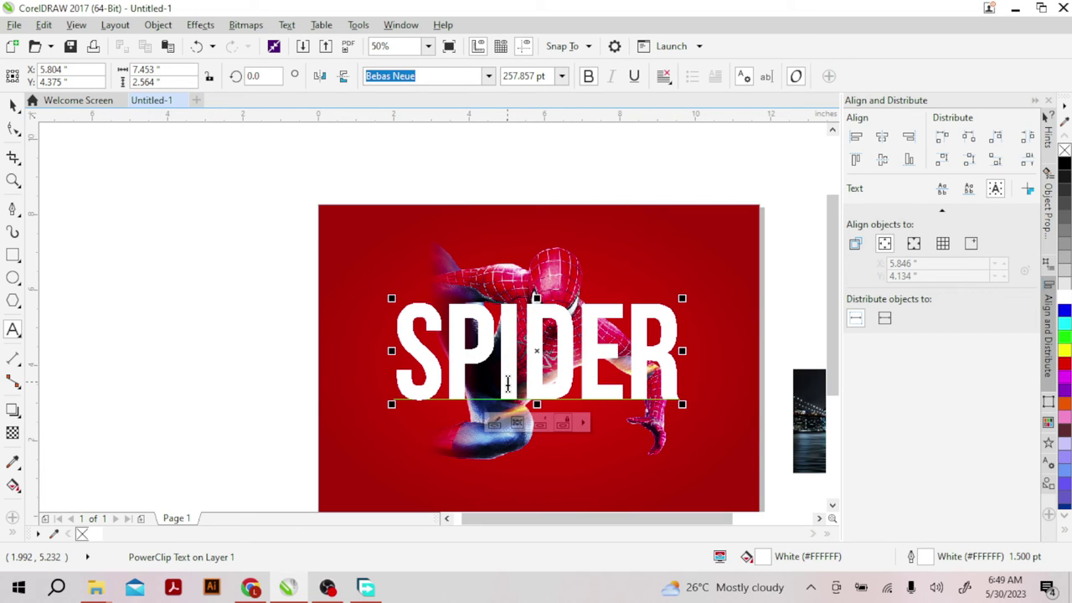
pyautogui.press('BackSpace')
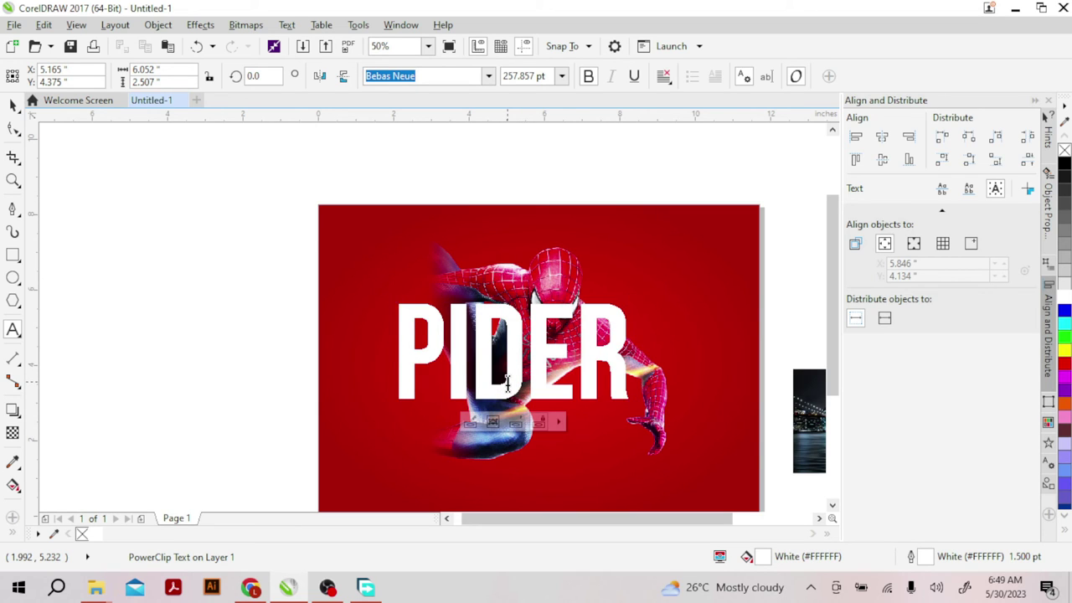
pyautogui.write('S')
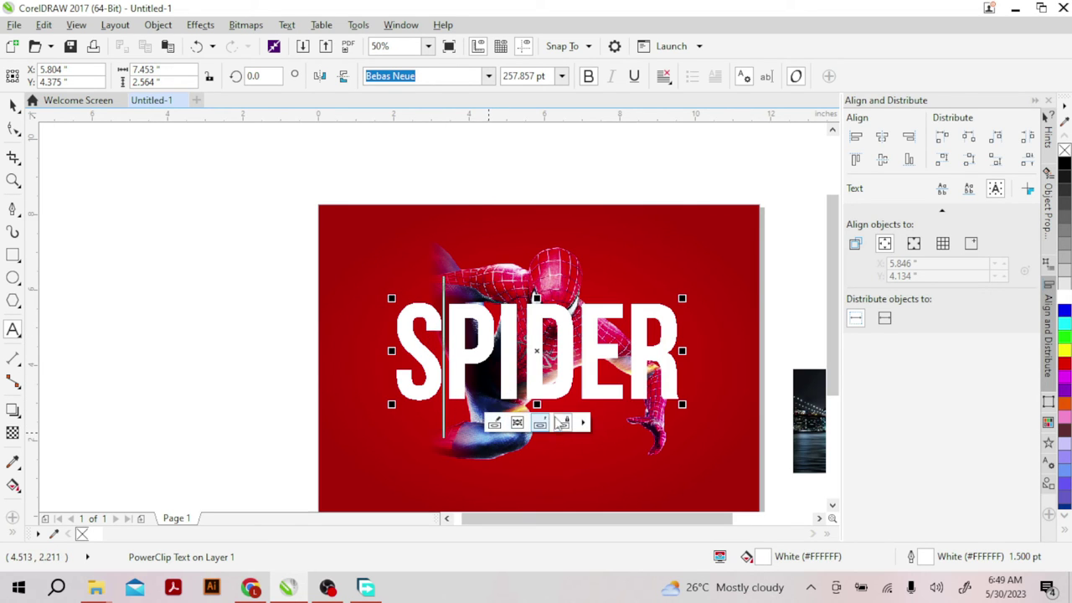
# Edit the PowerClip contents of the SPIDER text and add a black drop shadow to the Spider-Man image inside.
pyautogui.click(495, 425)
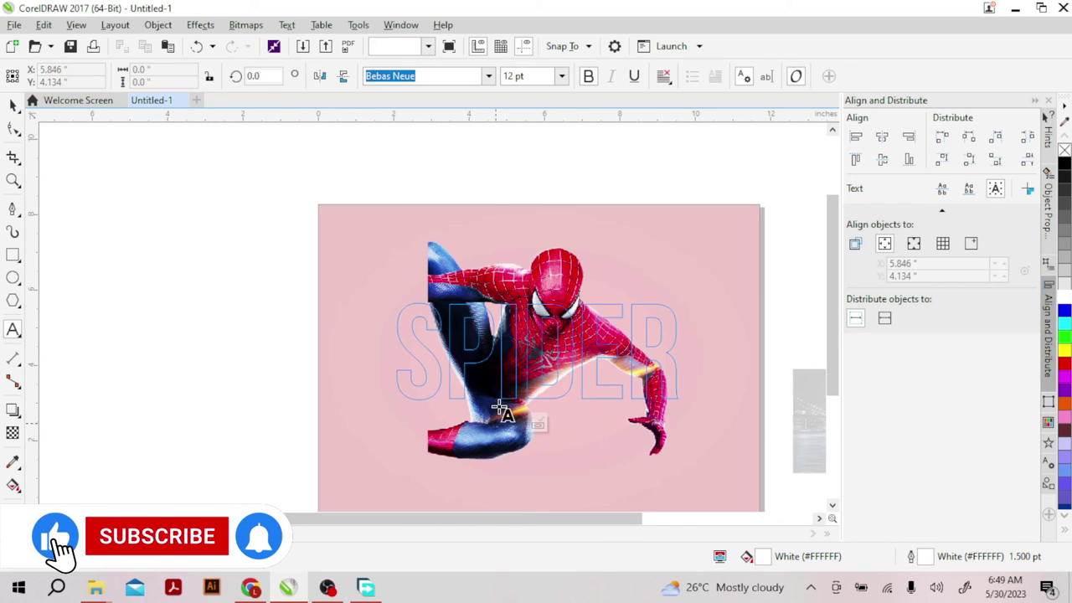
pyautogui.click(12, 105)
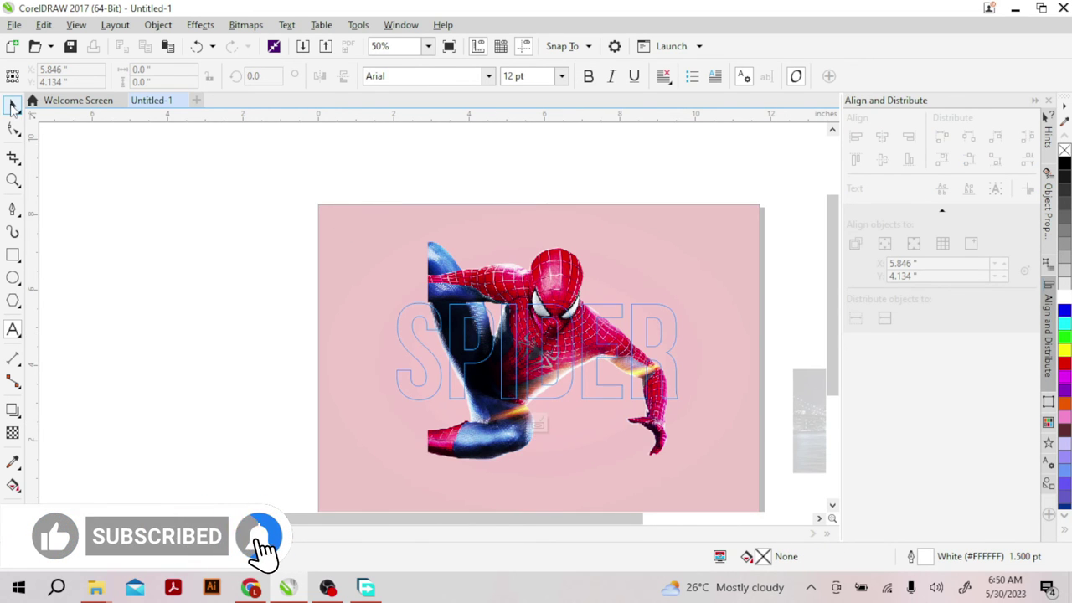
pyautogui.click(553, 306)
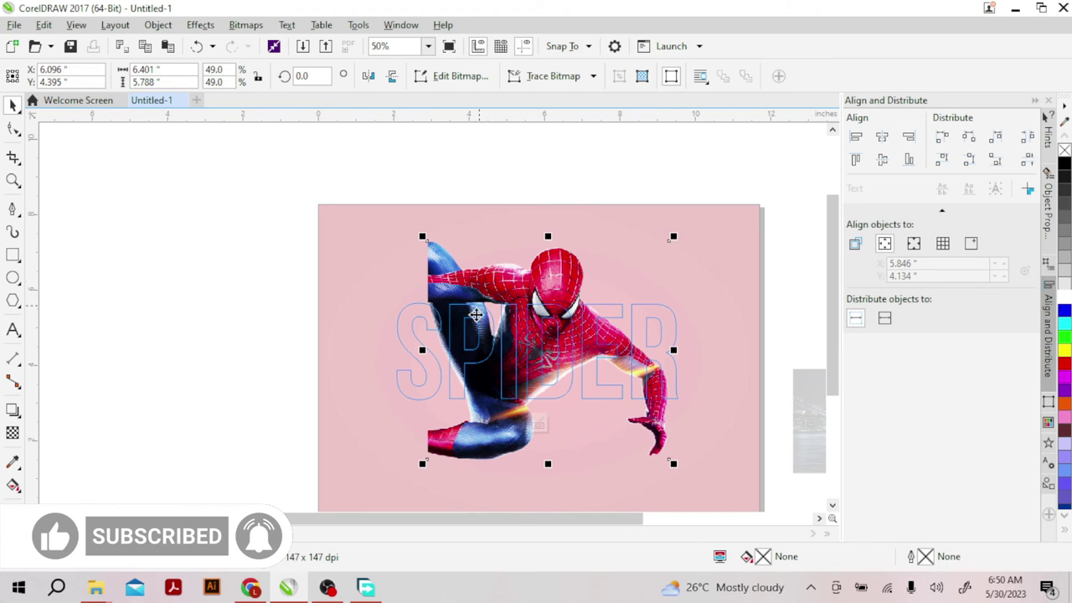
pyautogui.click(13, 410)
pyautogui.moveTo(427, 350); pyautogui.dragTo(670, 350)
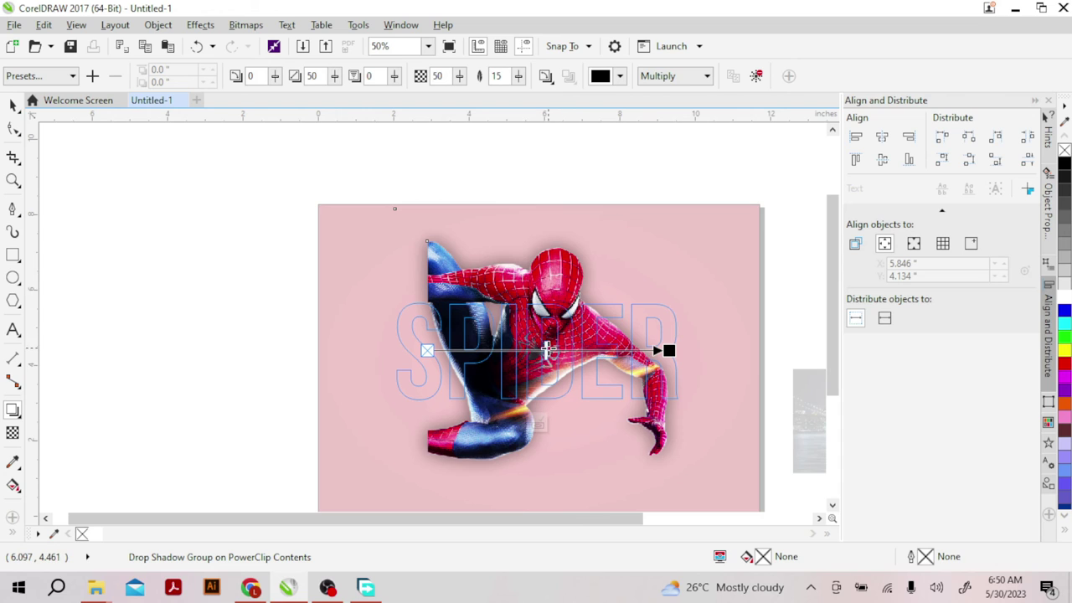
# Set the drop shadow's opacity to 68 and its feathering to 14, and finish editing the PowerClip contents.
pyautogui.moveTo(547, 351); pyautogui.dragTo(589, 350)
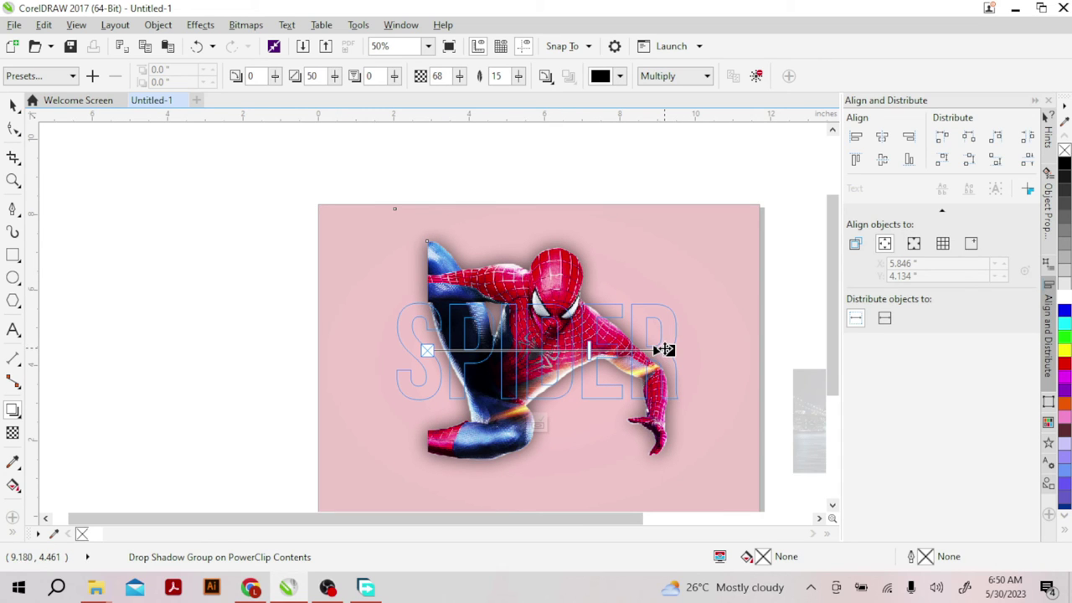
pyautogui.click(518, 76)
pyautogui.moveTo(522, 95); pyautogui.dragTo(521, 95)
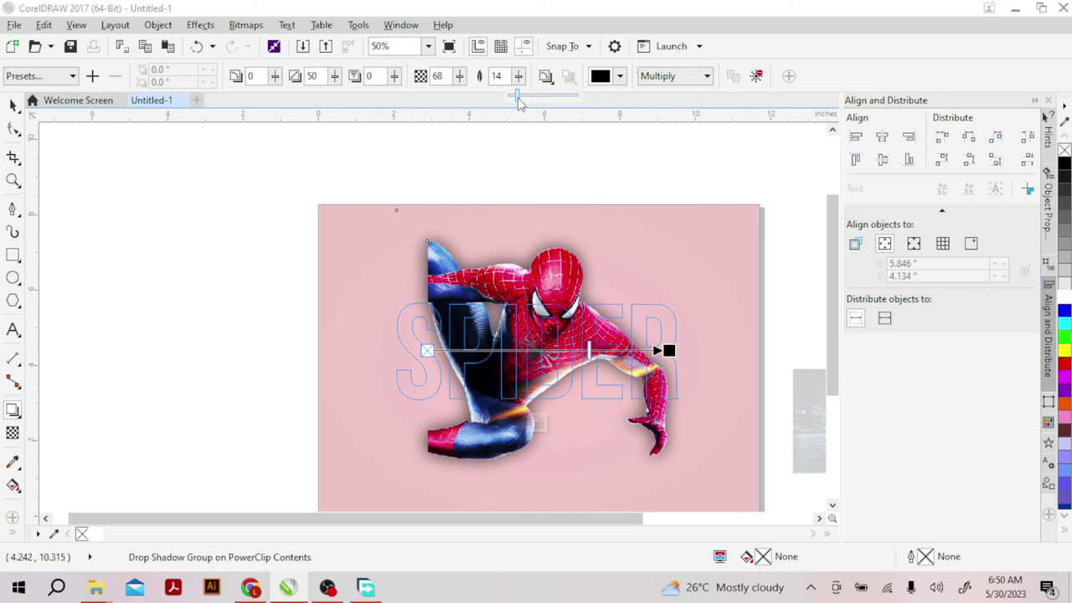
pyautogui.click(539, 425)
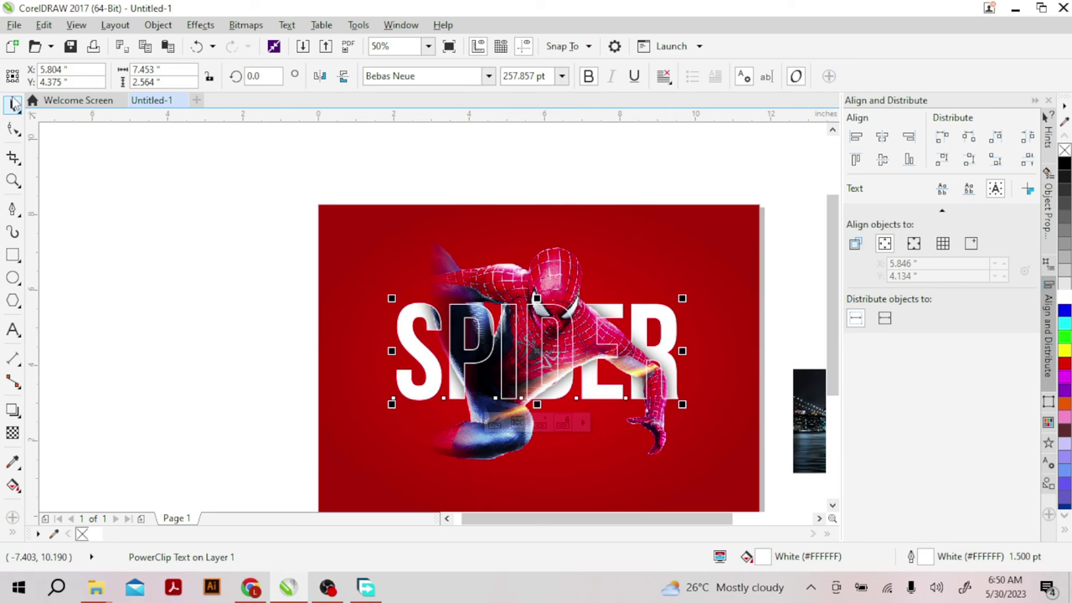
pyautogui.click(191, 340)
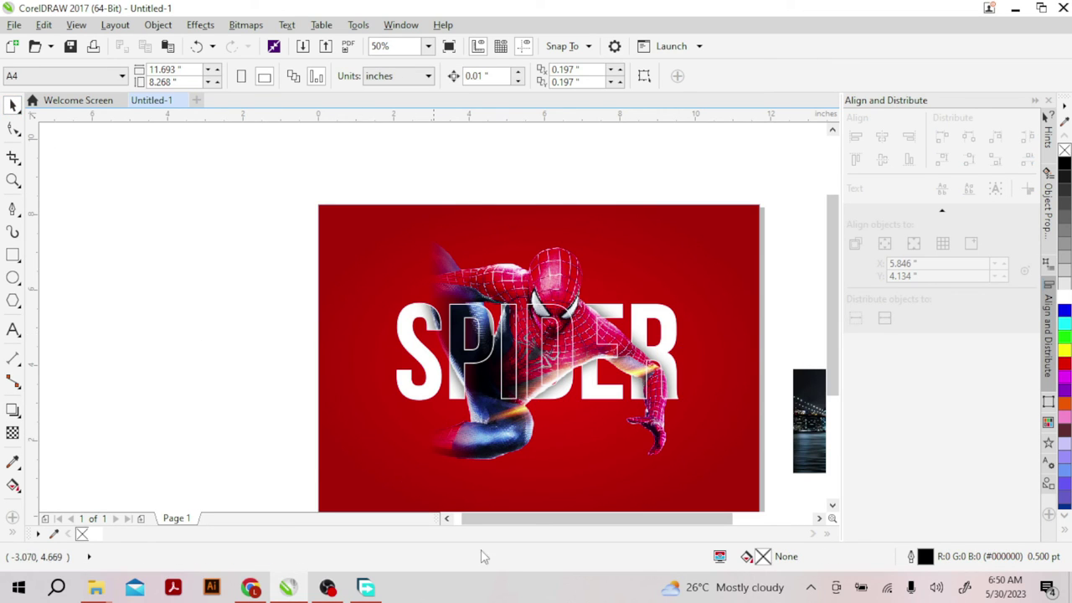
# Move the night city picture onto the page's upper-left corner and back out beside the page.
pyautogui.moveTo(627, 520); pyautogui.dragTo(669, 521)
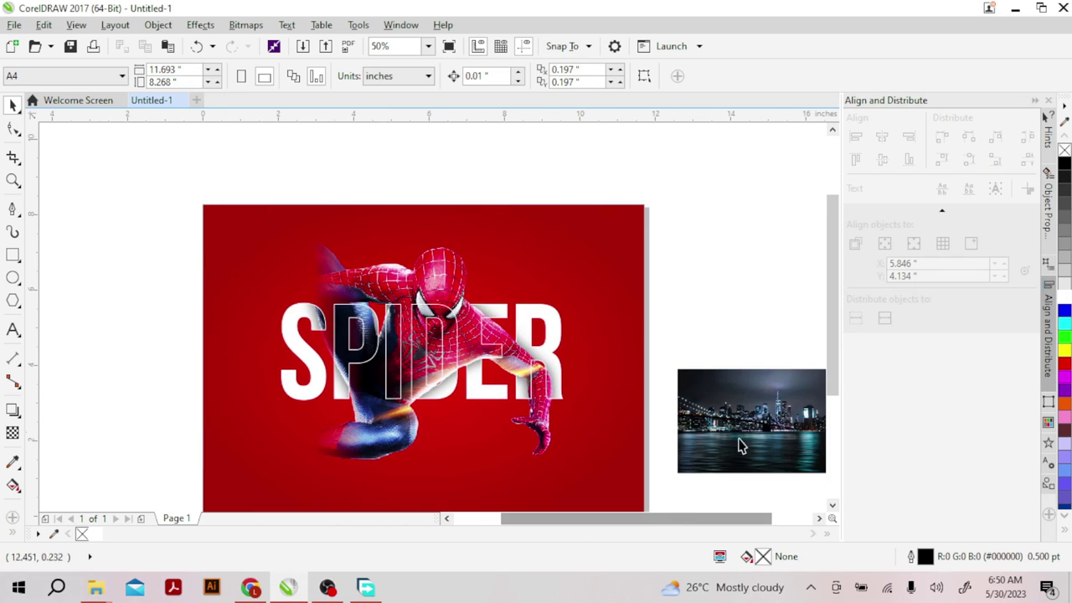
pyautogui.moveTo(836, 384); pyautogui.dragTo(835, 402)
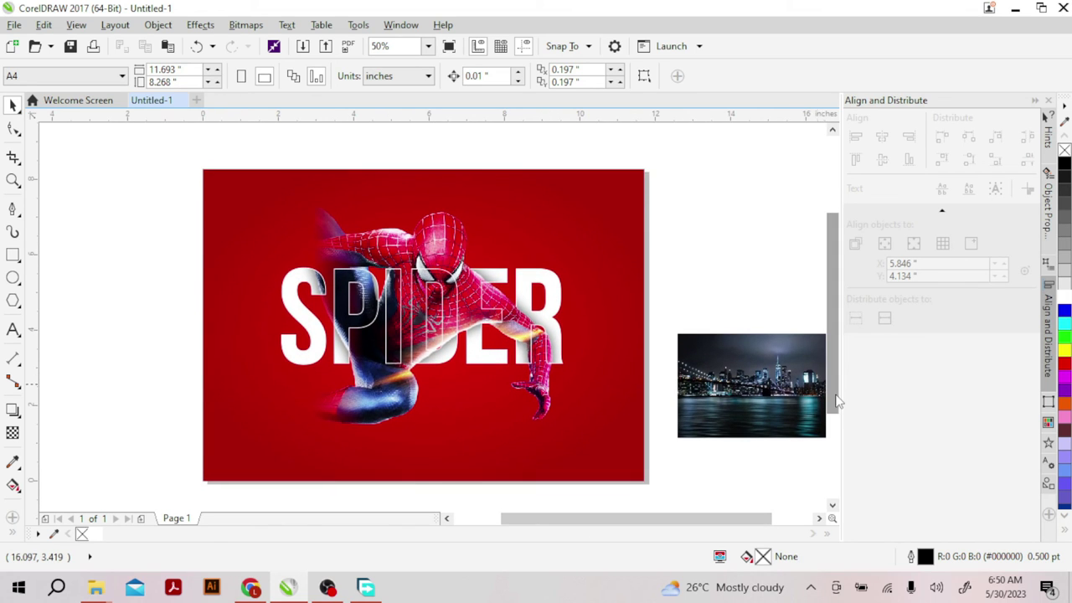
pyautogui.click(757, 402)
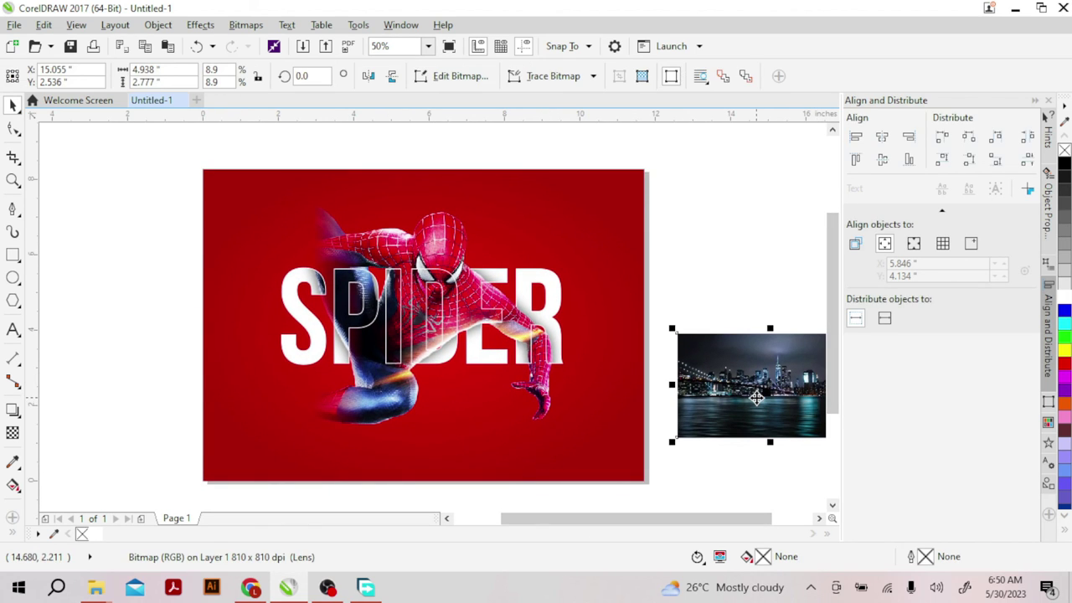
pyautogui.moveTo(756, 399); pyautogui.dragTo(282, 232)
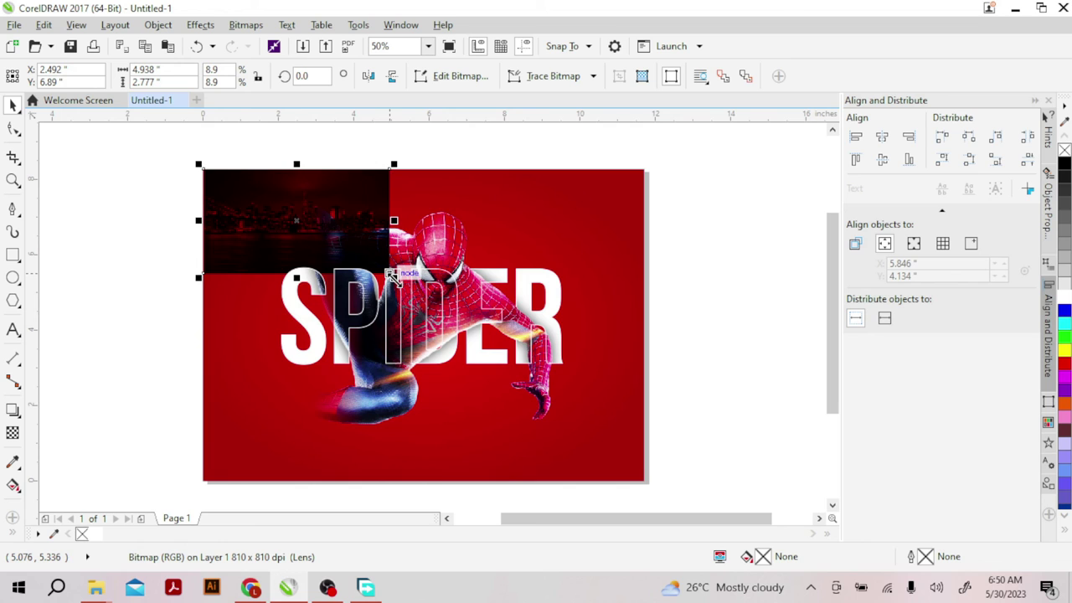
pyautogui.moveTo(310, 221); pyautogui.dragTo(758, 345)
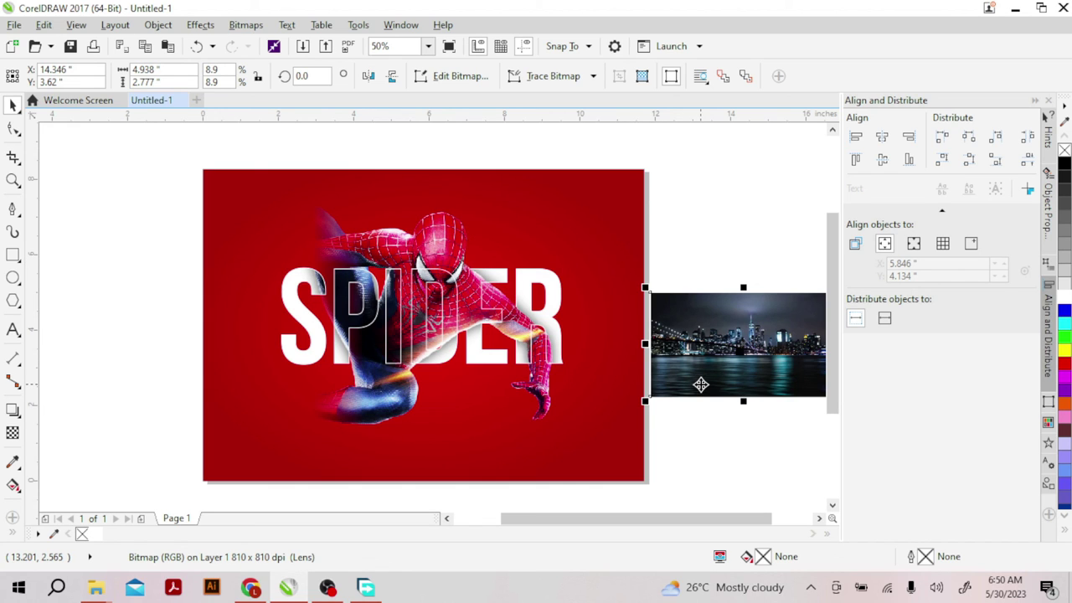
# Apply the Multiply merge mode to the night city picture with the Transparency tool.
pyautogui.click(13, 432)
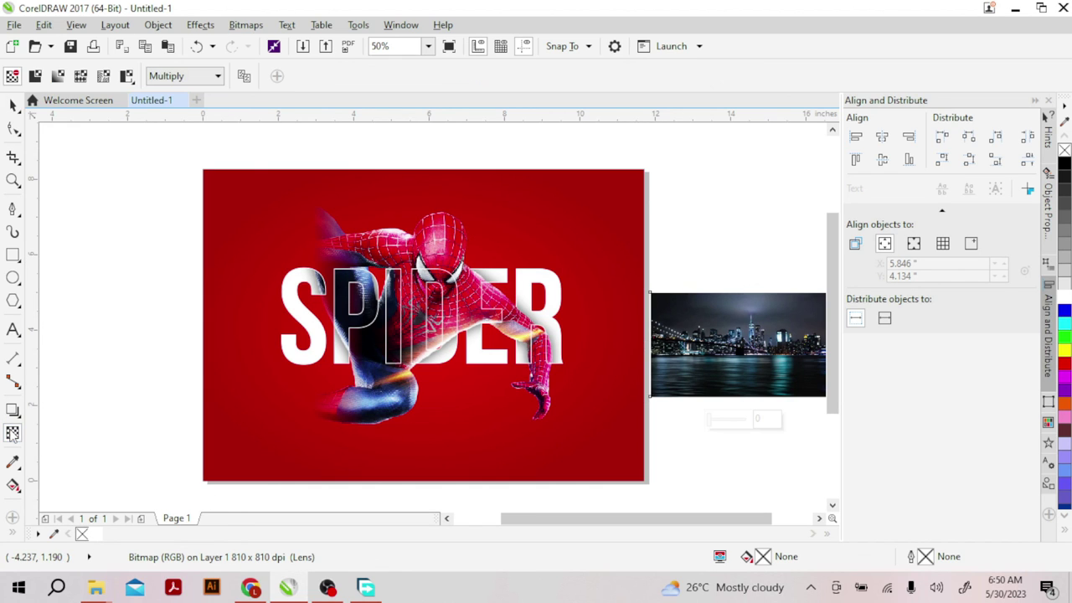
pyautogui.click(201, 76)
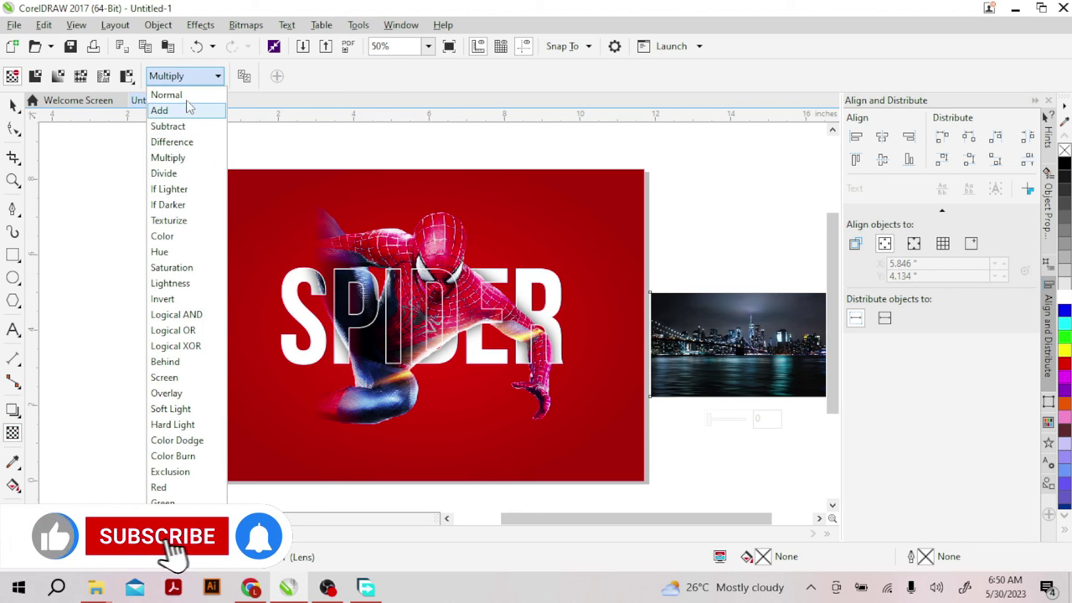
pyautogui.click(191, 79)
pyautogui.click(189, 77)
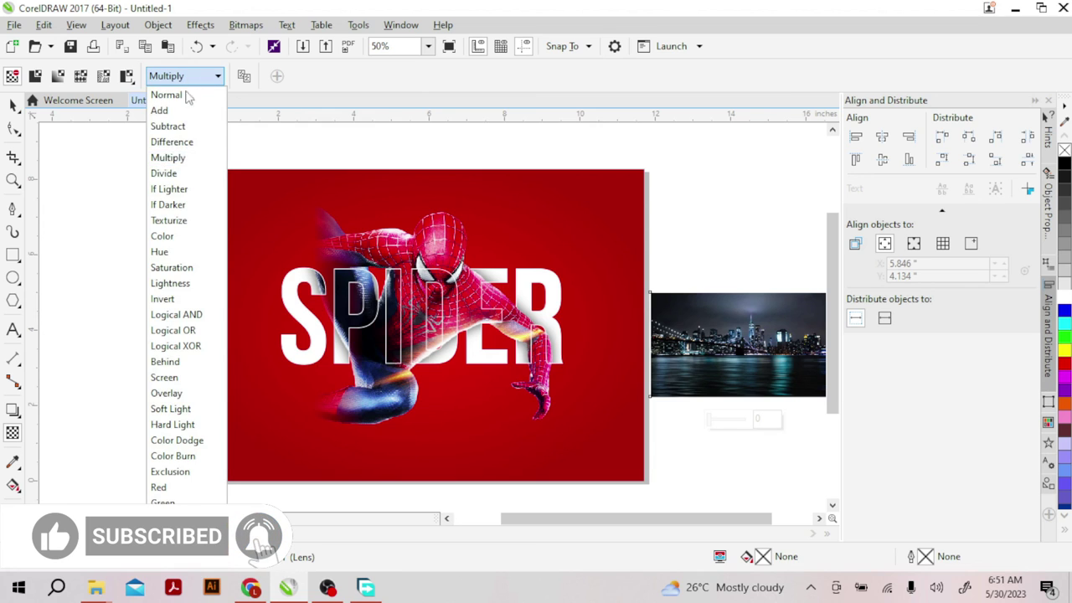
pyautogui.click(178, 159)
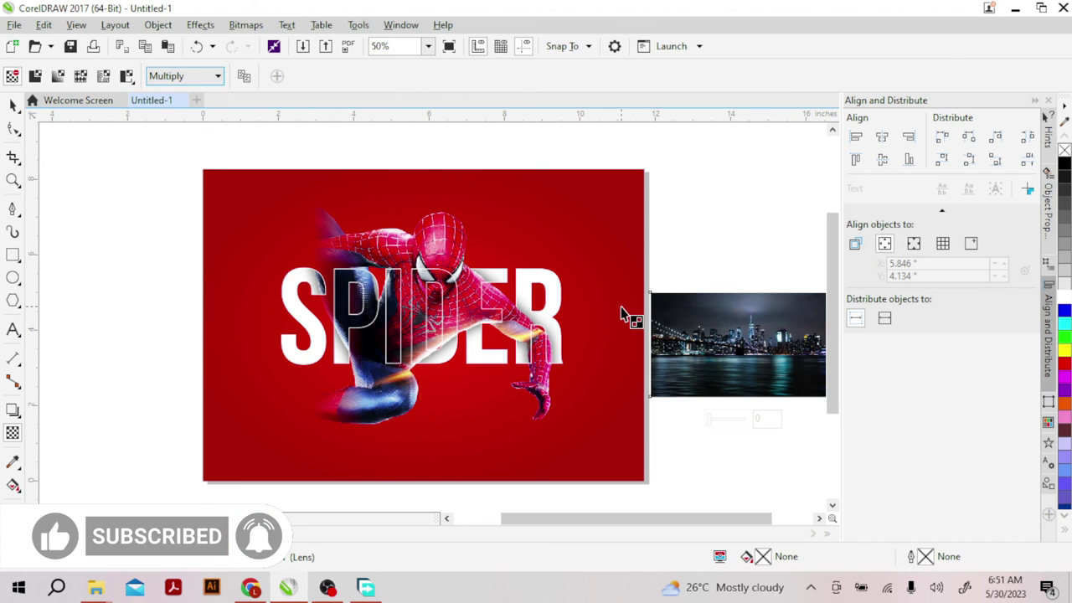
# Enlarge the night city picture over the page to about 15.2 by 8.6 inches and place it beside the page's right edge.
pyautogui.click(13, 105)
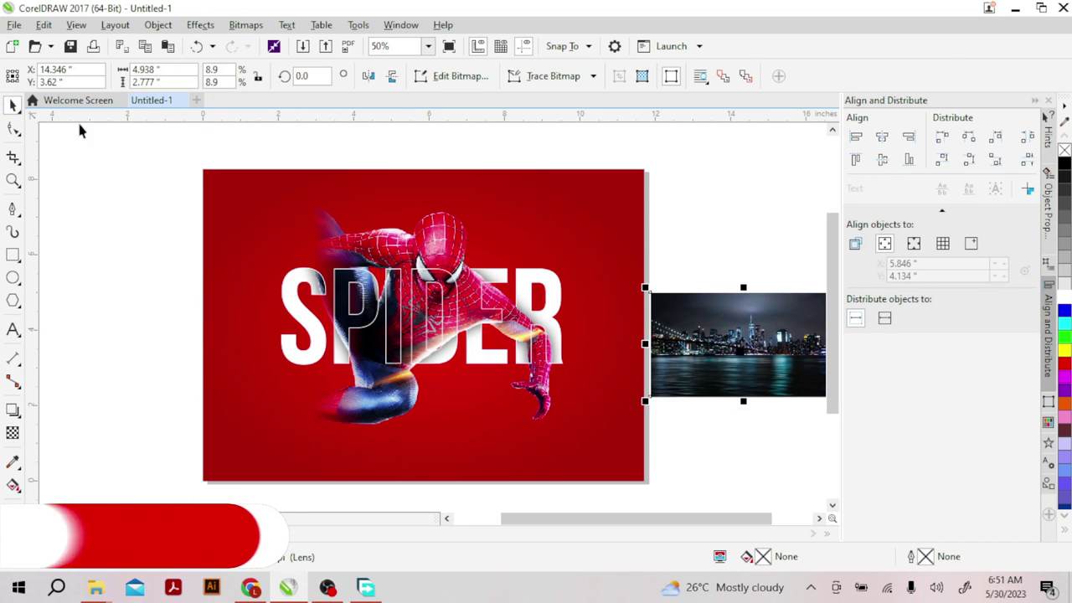
pyautogui.moveTo(768, 353); pyautogui.dragTo(315, 225)
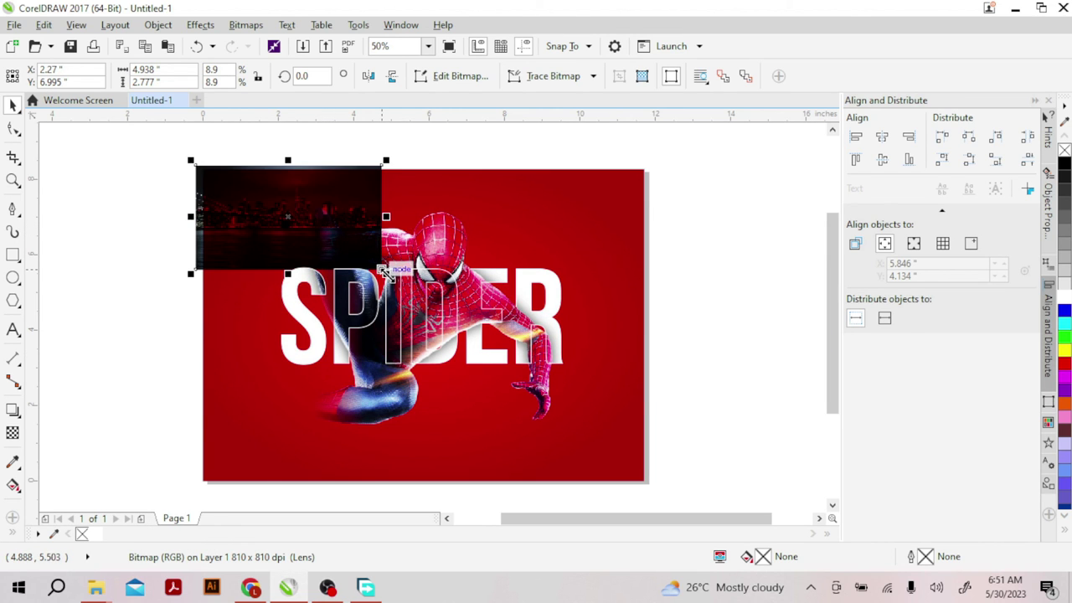
pyautogui.moveTo(382, 271); pyautogui.dragTo(773, 455)
pyautogui.moveTo(371, 411); pyautogui.dragTo(784, 415)
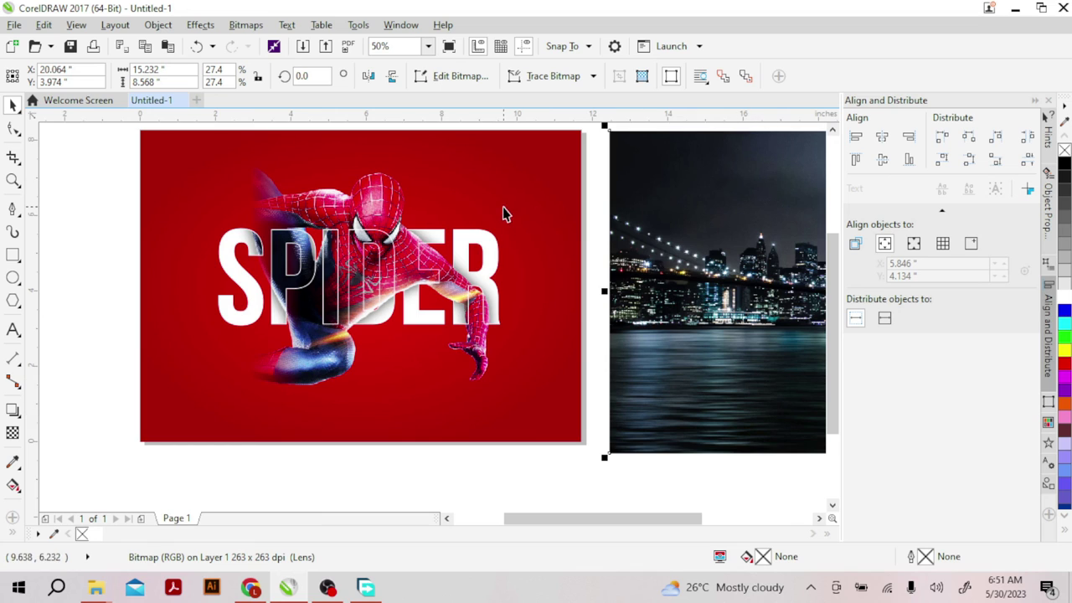
# PowerClip the night city picture inside the red background rectangle and deselect the result.
pyautogui.rightClick(717, 290)
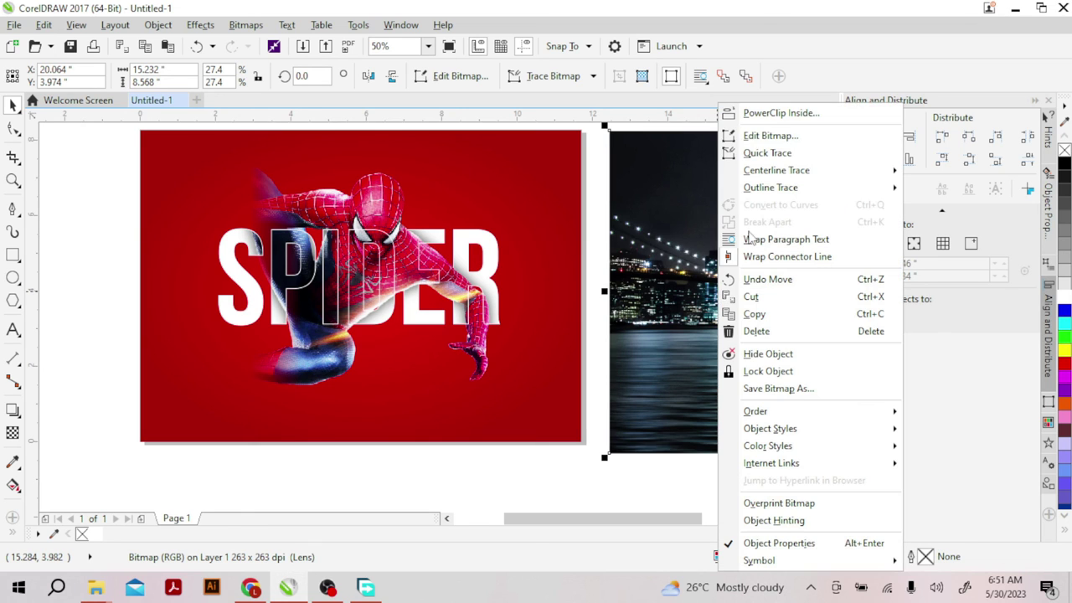
pyautogui.click(726, 112)
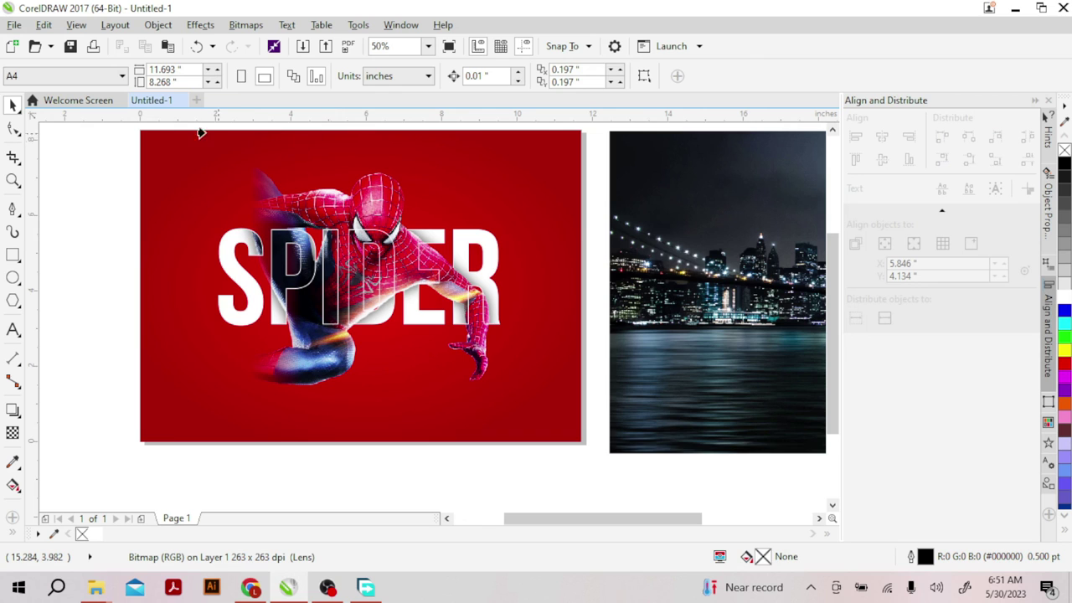
pyautogui.click(148, 145)
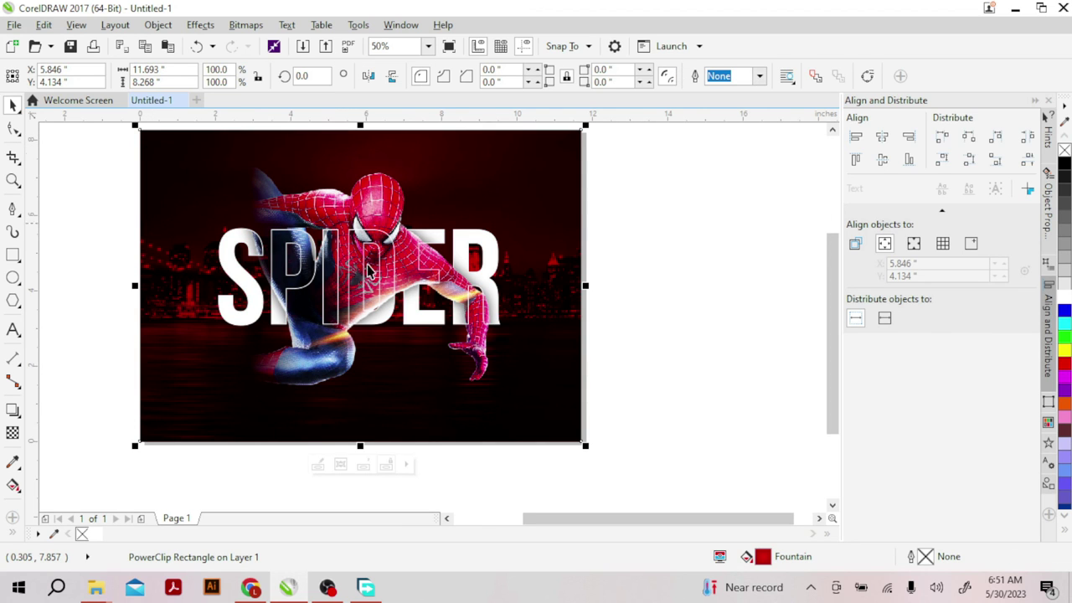
pyautogui.click(649, 324)
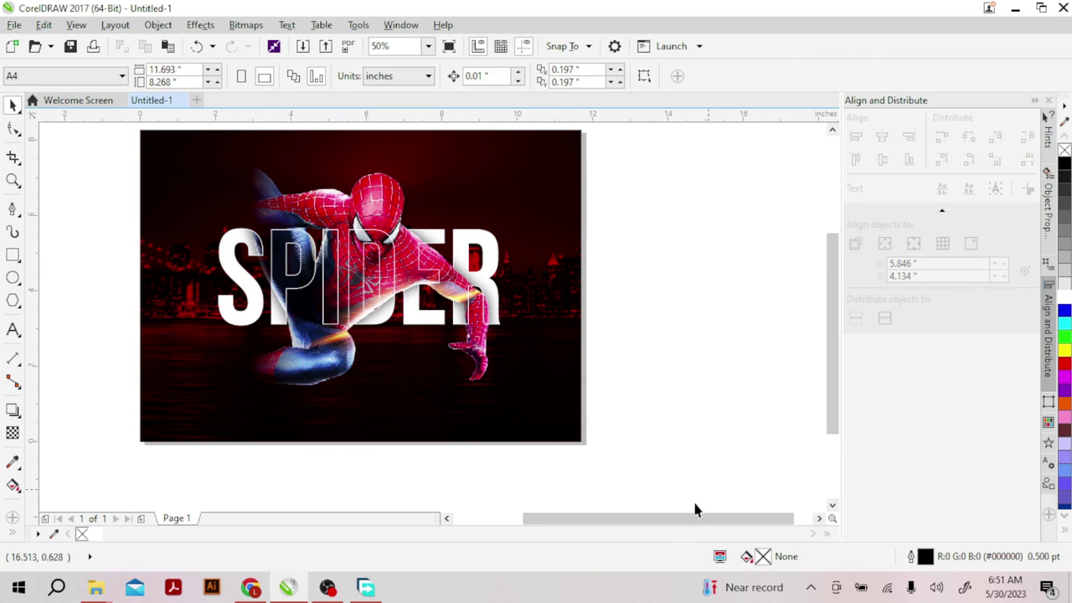
pyautogui.moveTo(665, 518); pyautogui.dragTo(639, 519)
pyautogui.moveTo(829, 440); pyautogui.dragTo(829, 428)
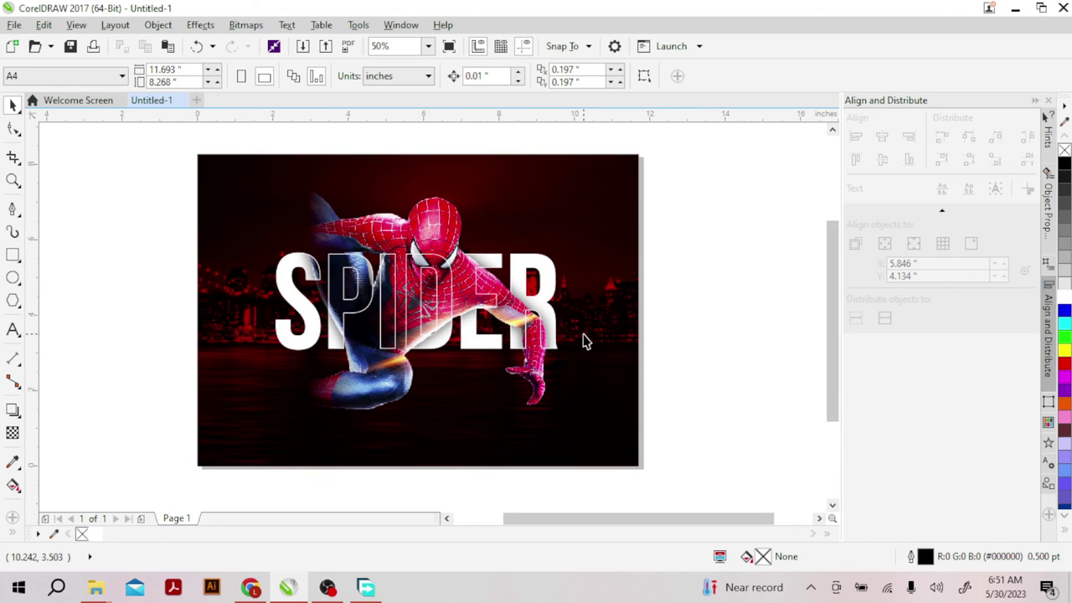